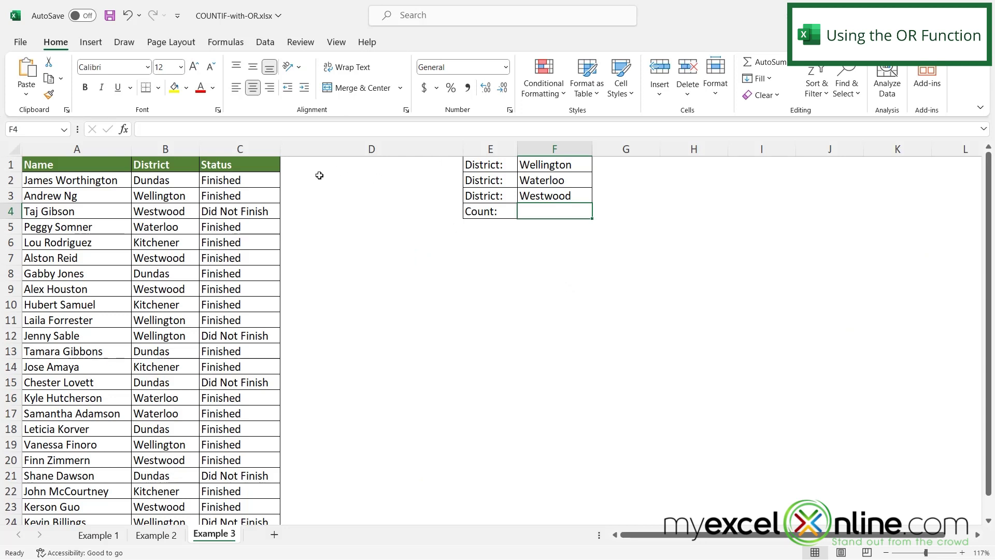
Select cell D2, beside the first runner row, to hold a new formula.
left_click(298, 180)
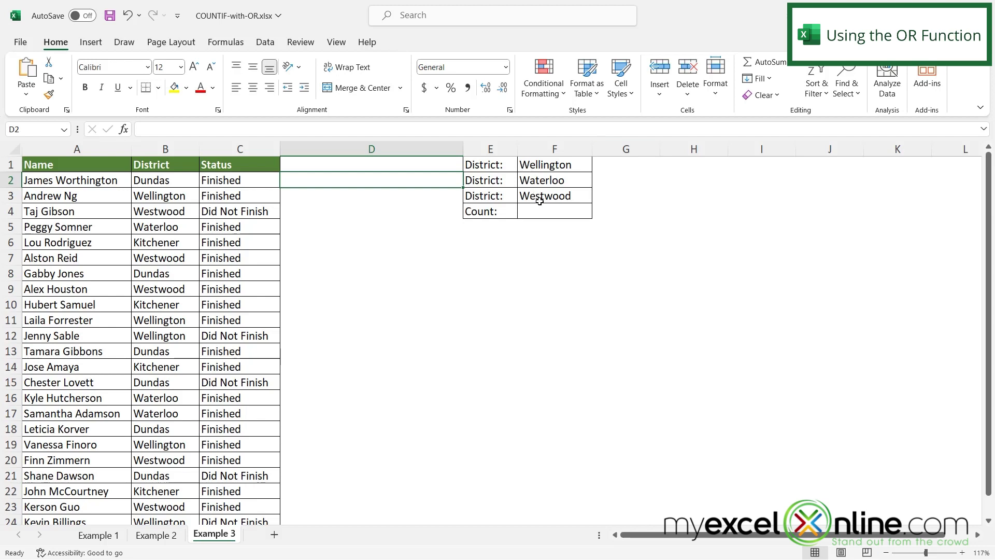
type("=or")
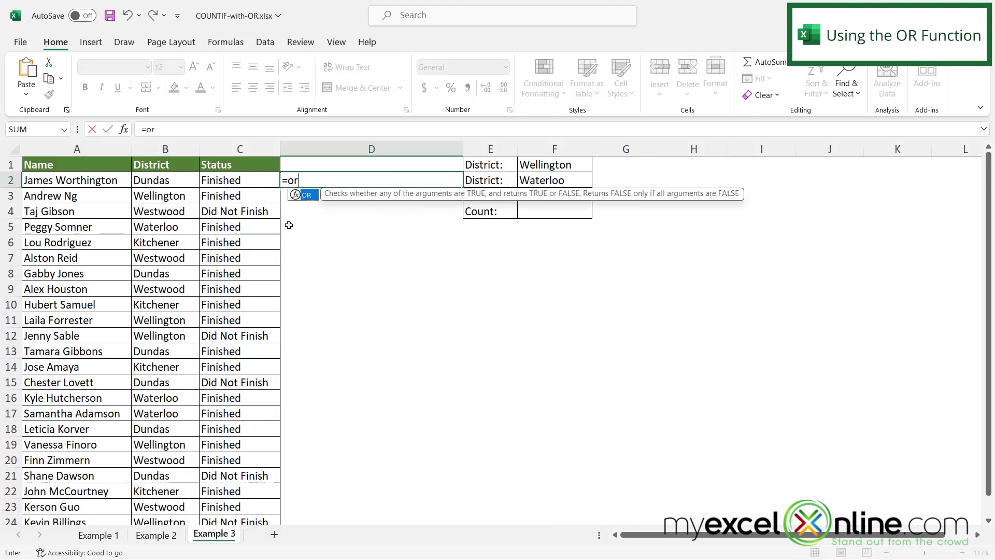
type("(")
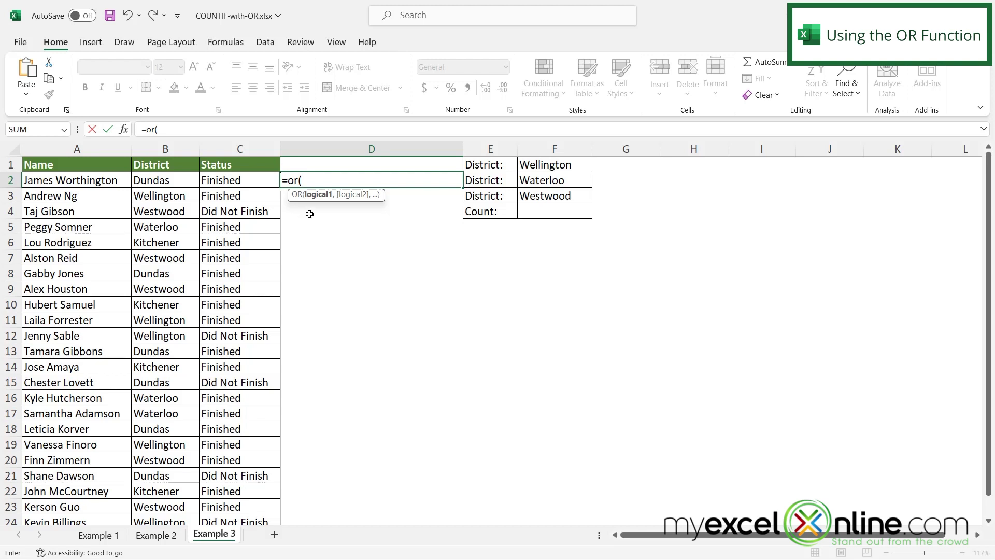
Enter =OR(B2=F1,B2=F2,B2=F3) in D2, which returns FALSE for Dundas.
left_click(150, 179)
type("=")
left_click(551, 165)
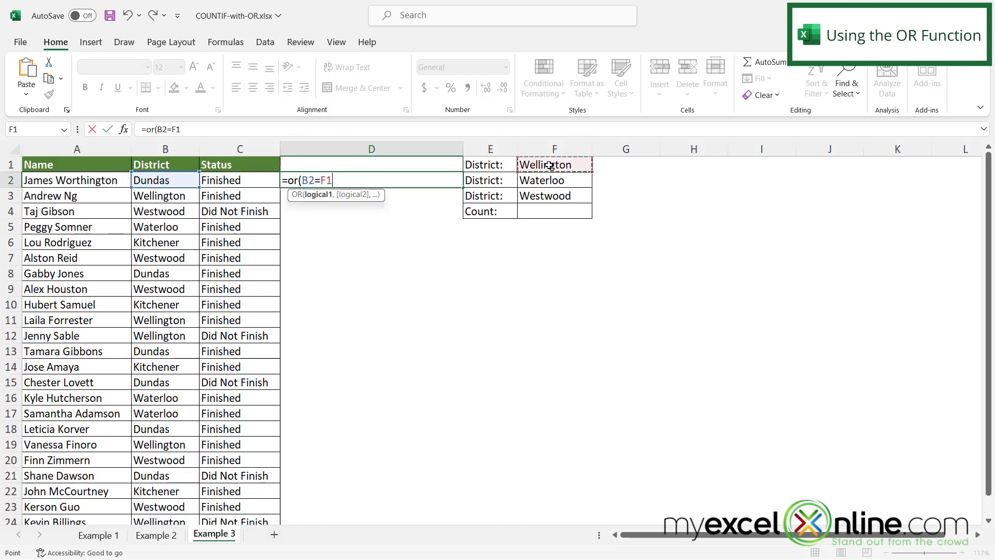
type(",")
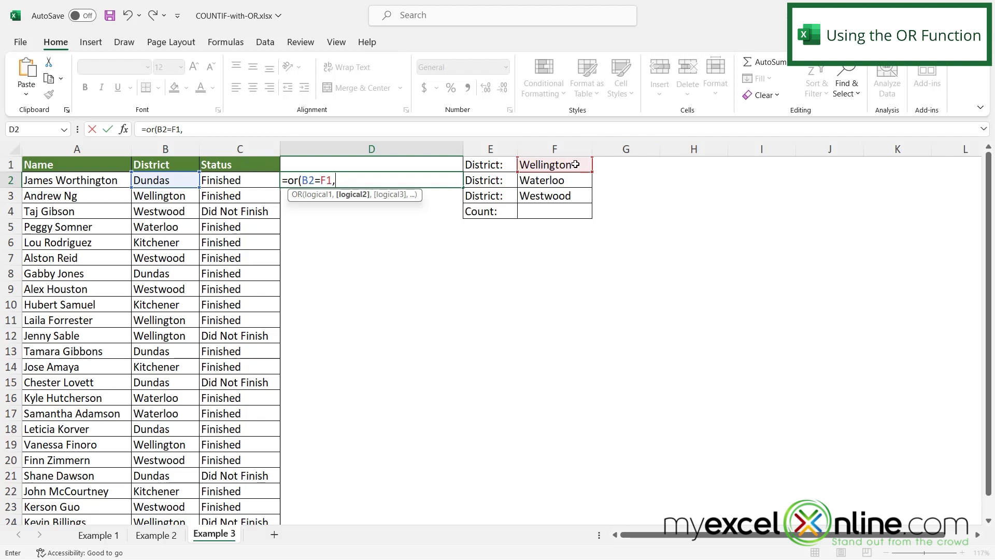
left_click(154, 180)
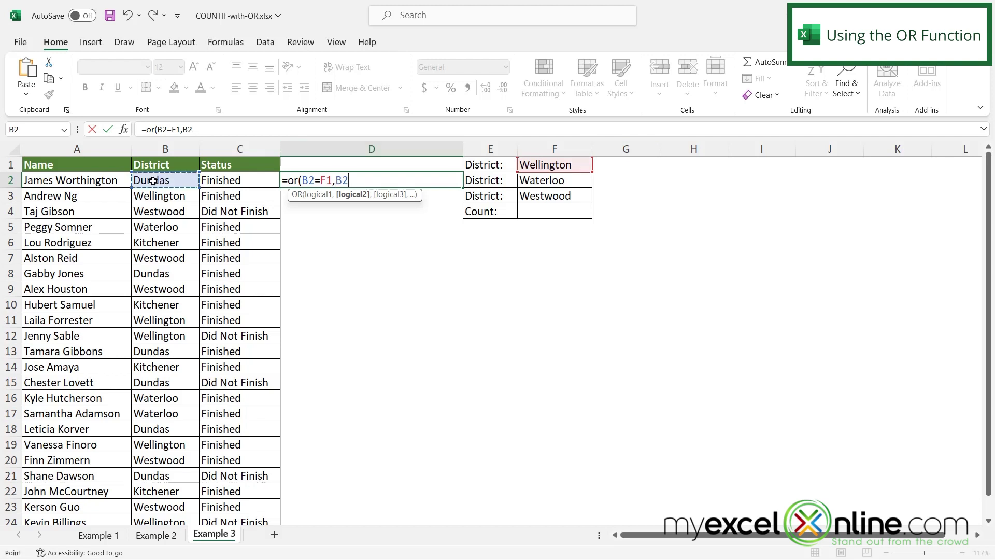
type("=")
left_click(538, 180)
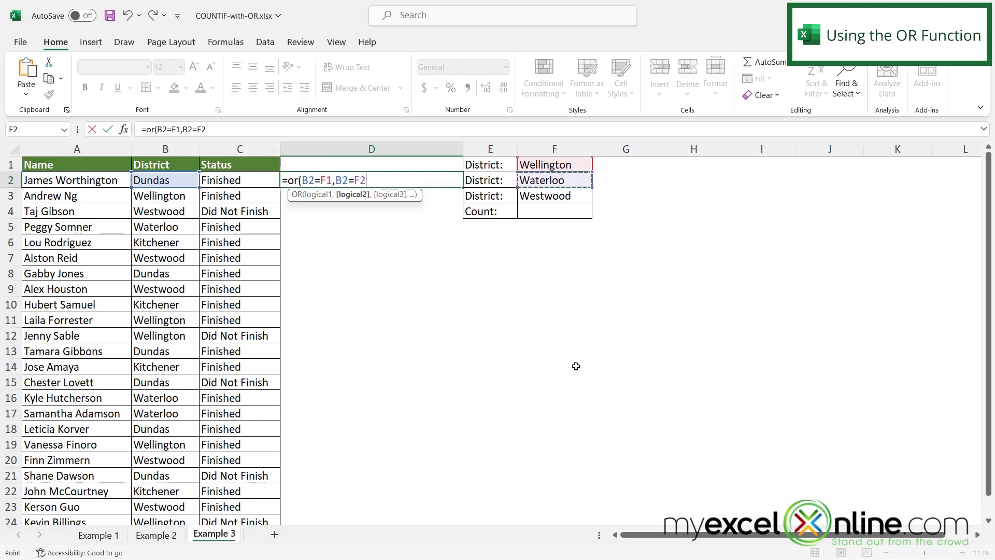
type(",")
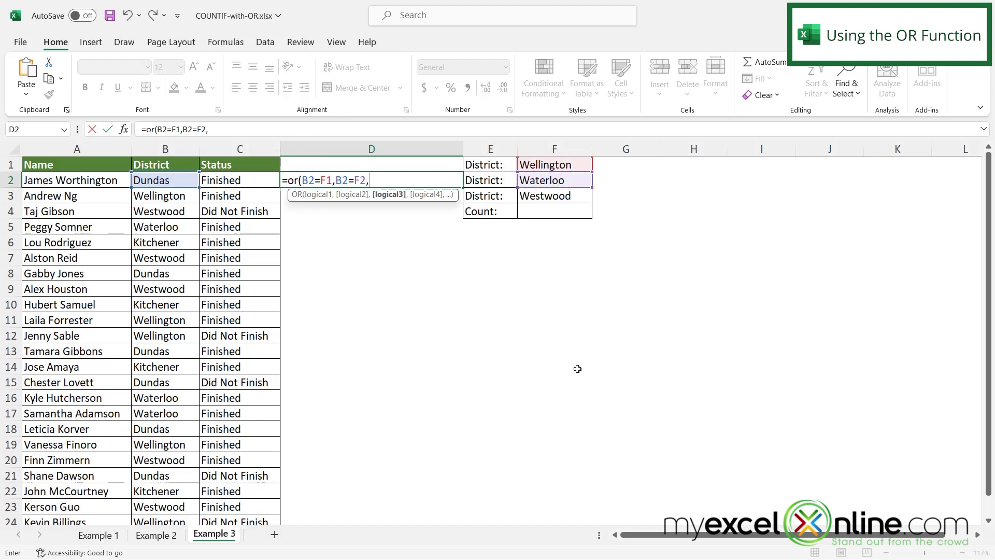
left_click(155, 181)
type("=")
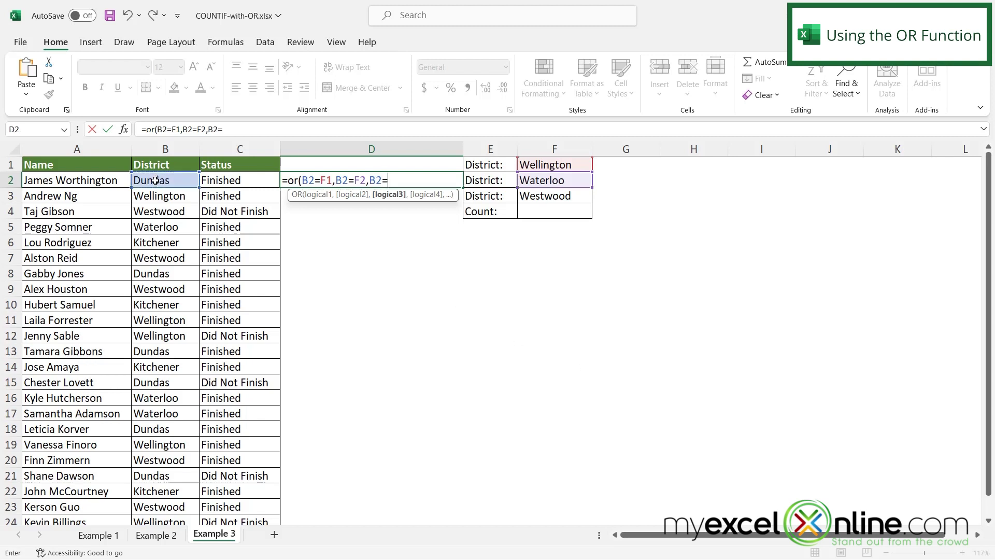
left_click(555, 196)
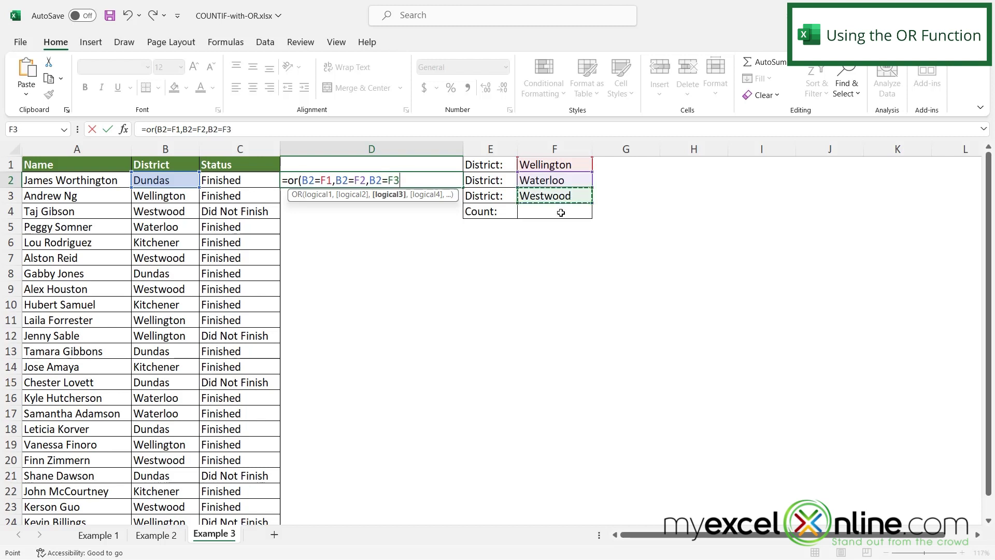
type(")")
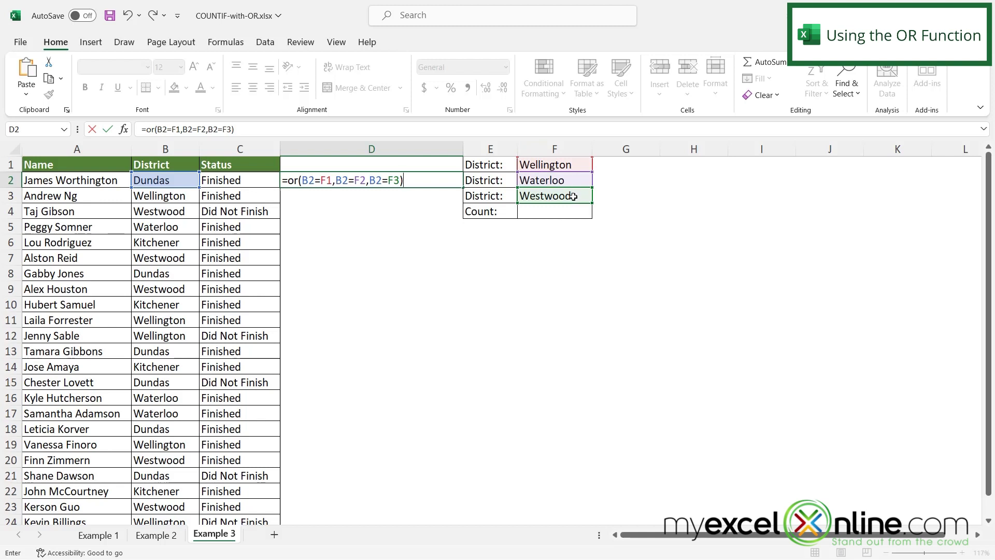
key("ctrl+Return")
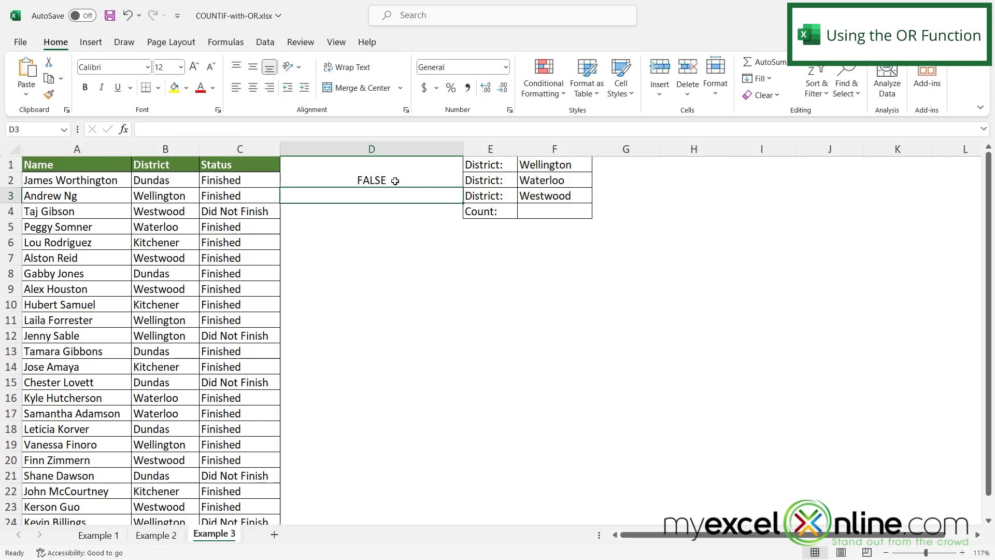
Enter =OR(B3=F1,B3=F2,B3=F3) in D3, returning TRUE for Wellington.
left_click(344, 198)
type("=or(")
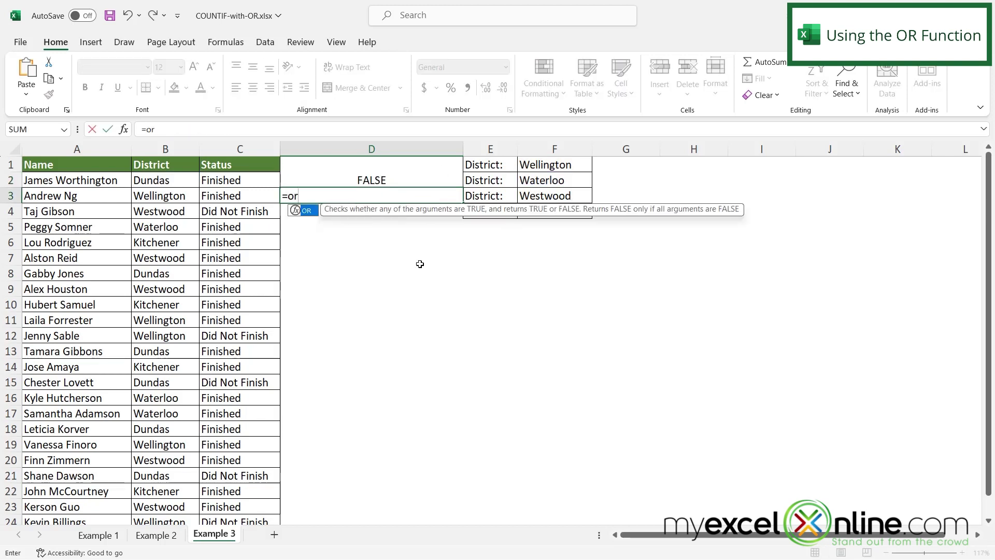
left_click(180, 197)
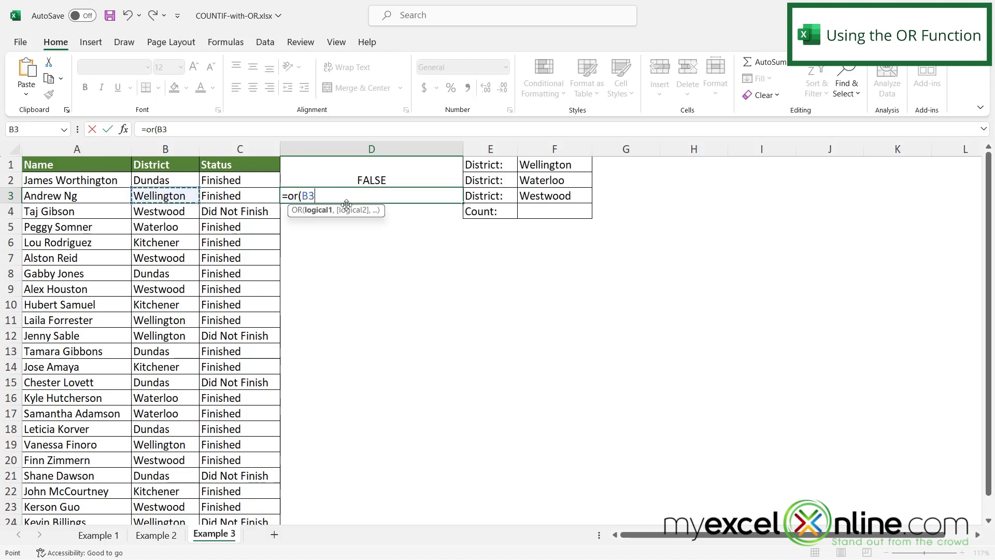
type("=")
left_click(535, 165)
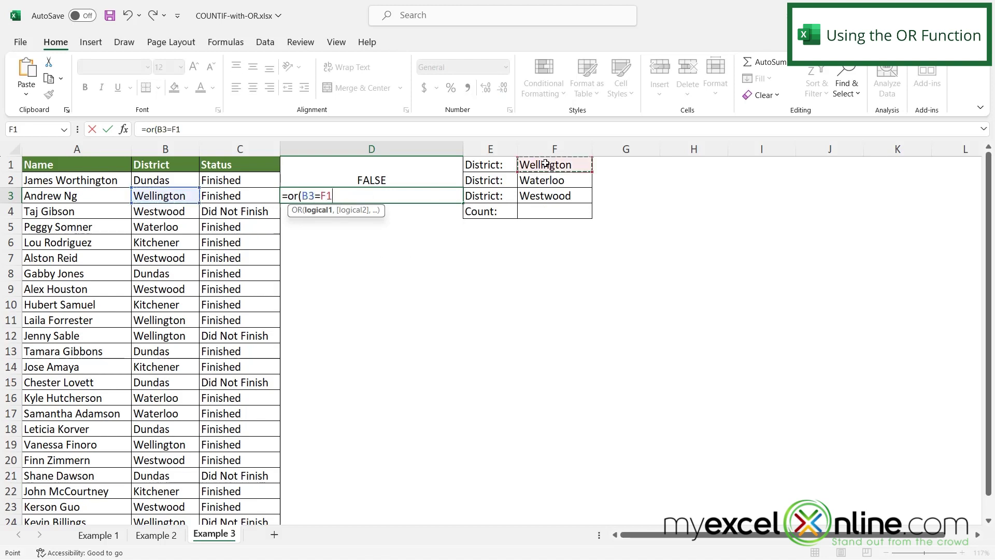
type(",")
left_click(154, 197)
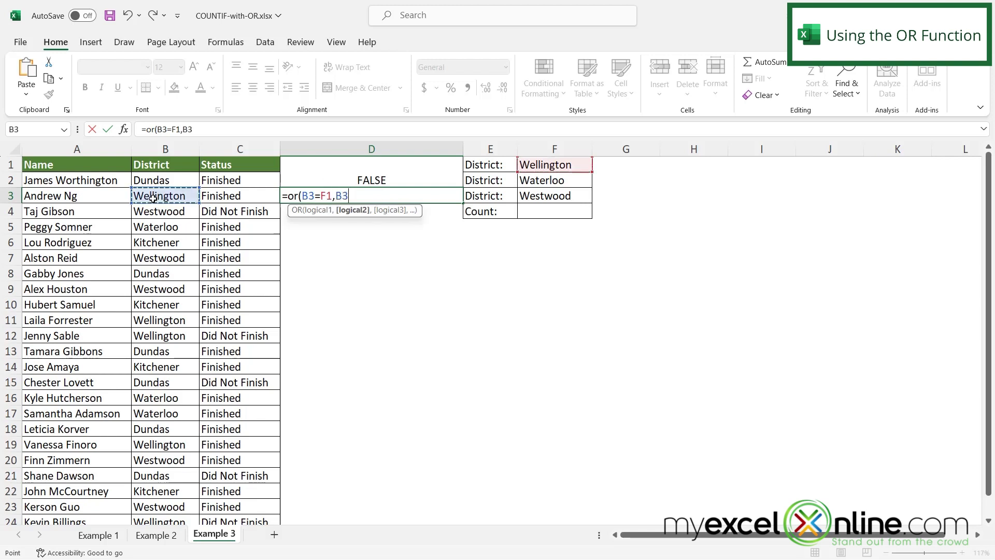
type("=")
left_click(527, 179)
type(",")
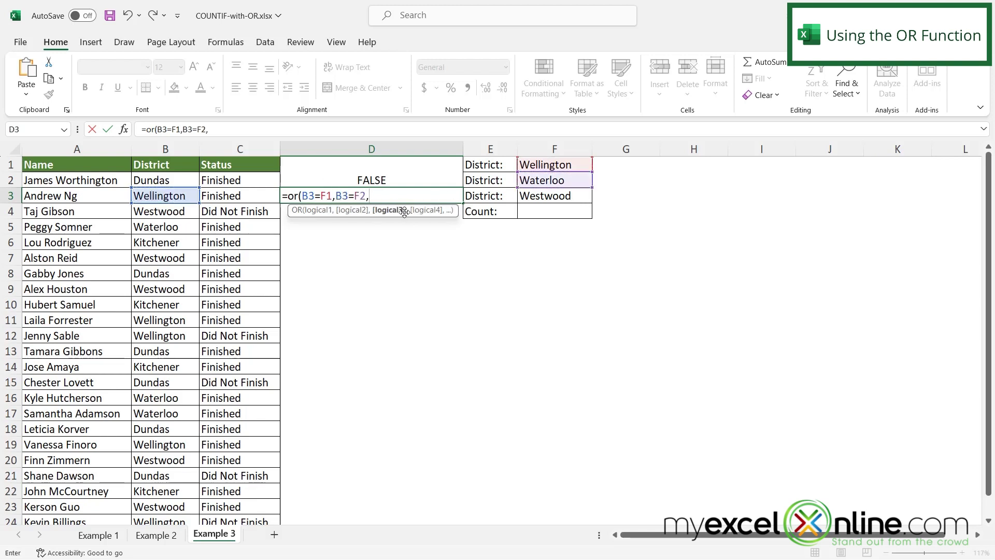
left_click(165, 196)
type("=")
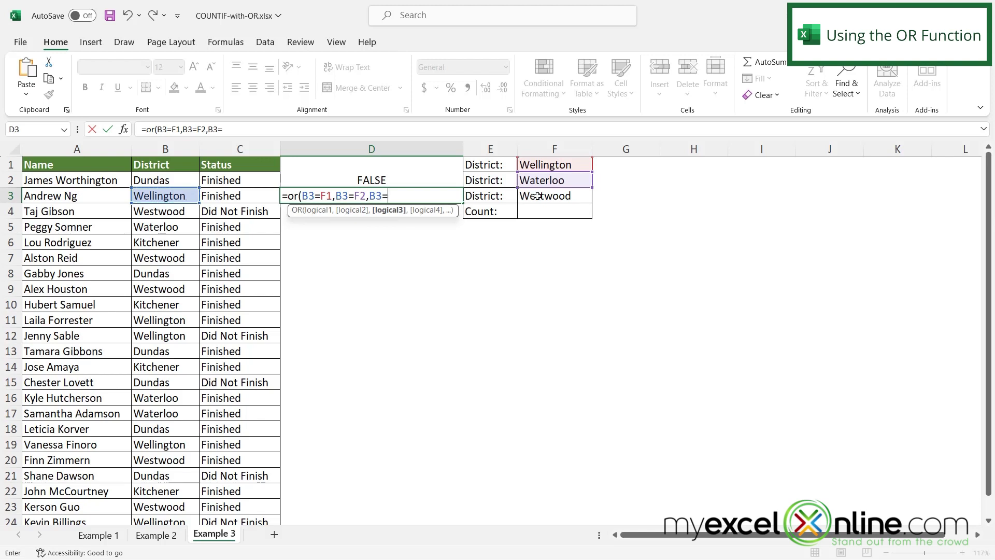
left_click(539, 197)
type(")")
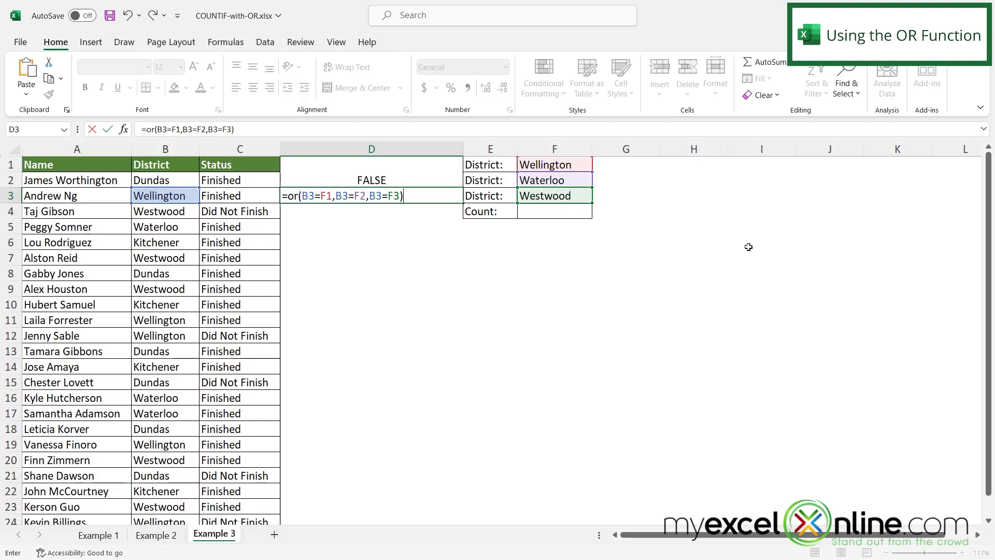
key("Return")
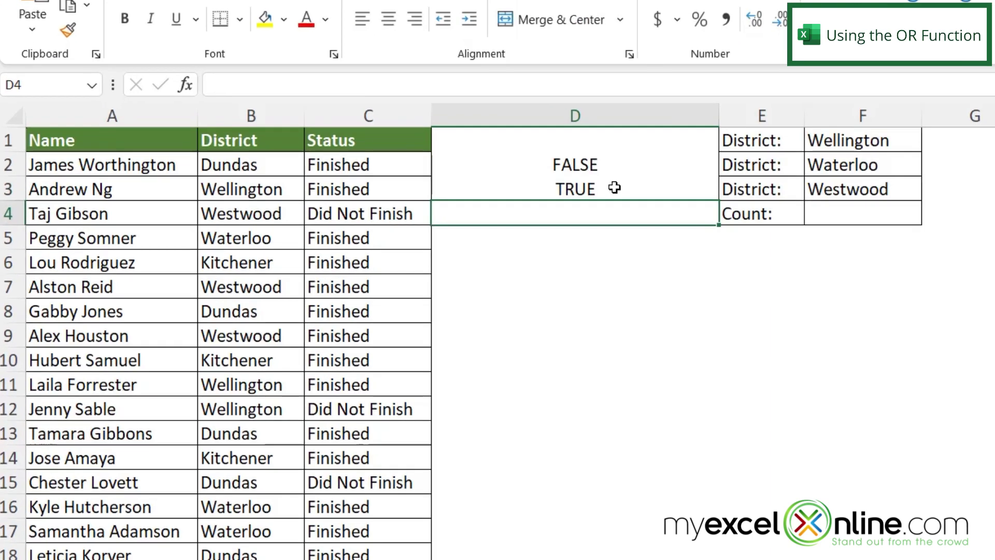
Make D3's criteria references absolute as $F$1, $F$2 and $F$3 using F4.
left_click(615, 188)
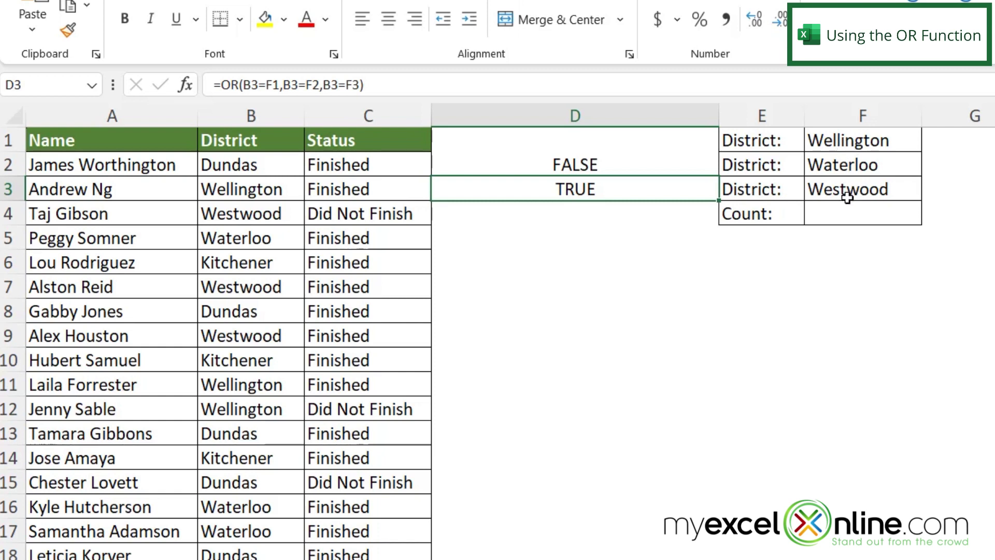
left_click(267, 85)
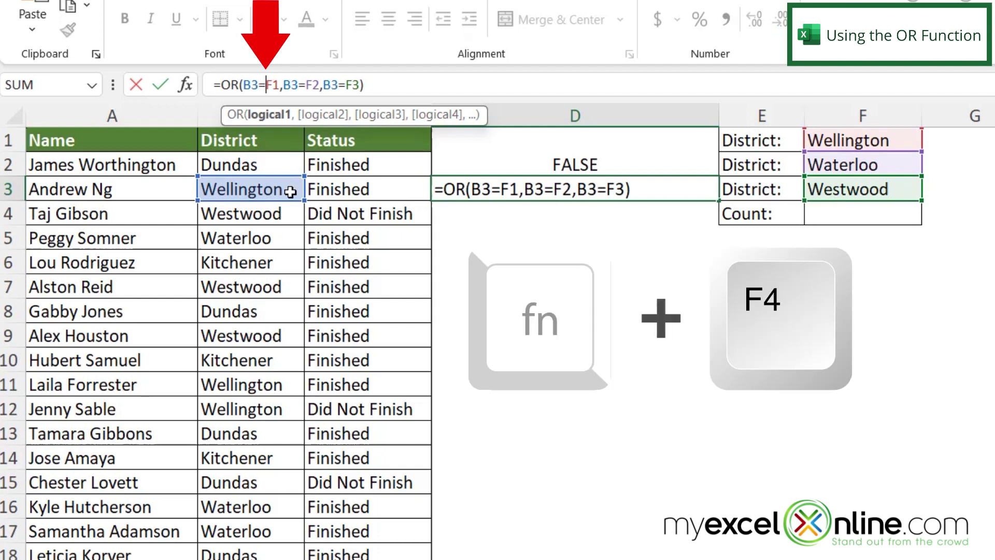
key("F4")
double_click(280, 84)
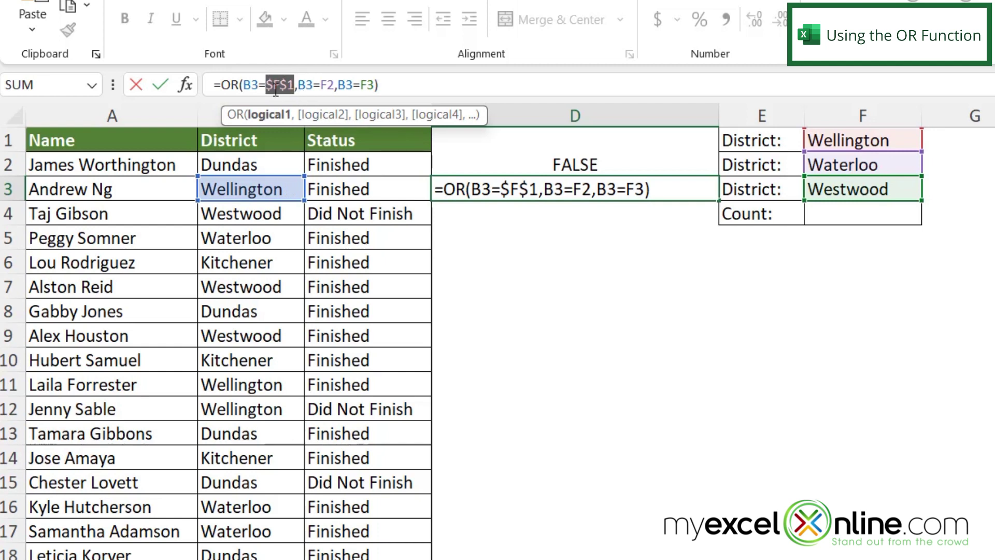
left_click(322, 83)
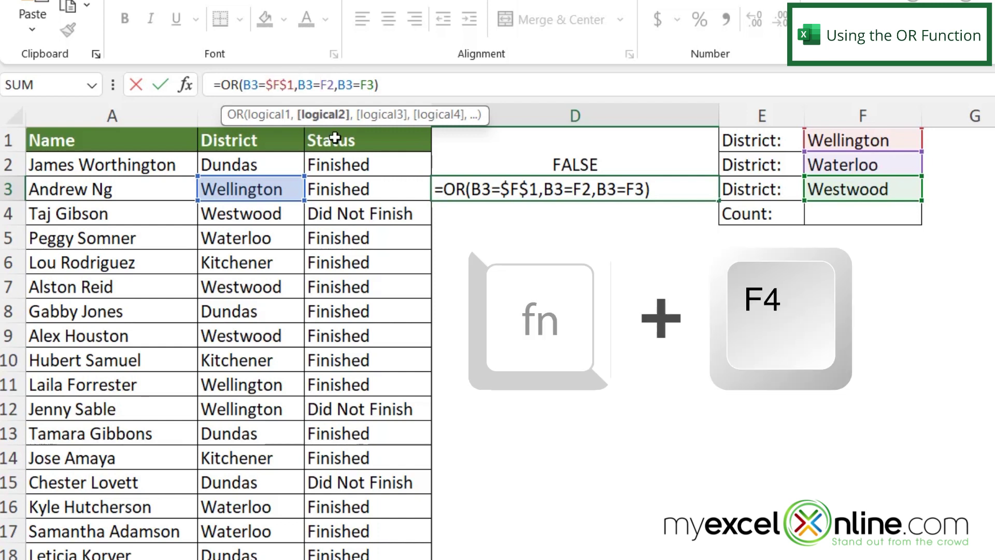
key("F4")
left_click(376, 84)
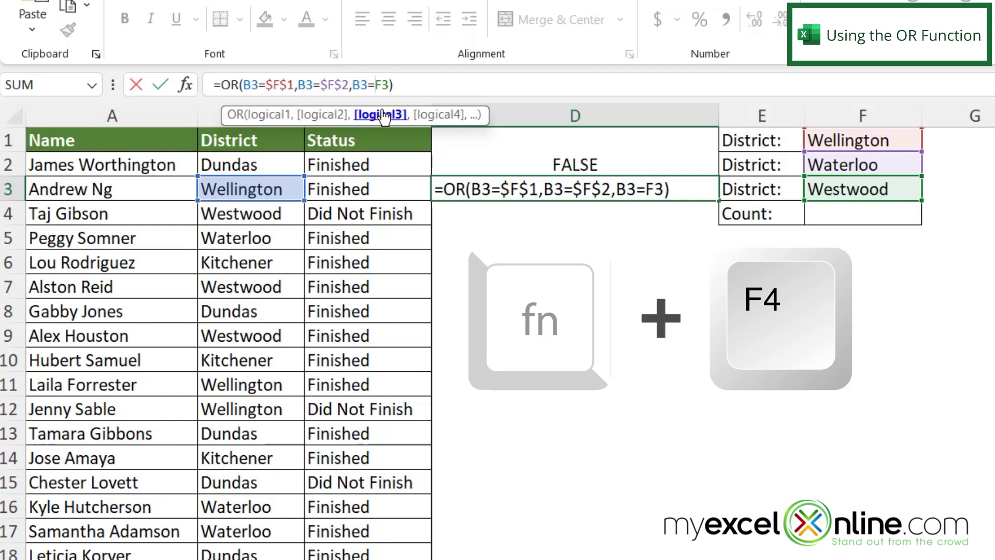
key("F4")
key("Return")
left_click(629, 194)
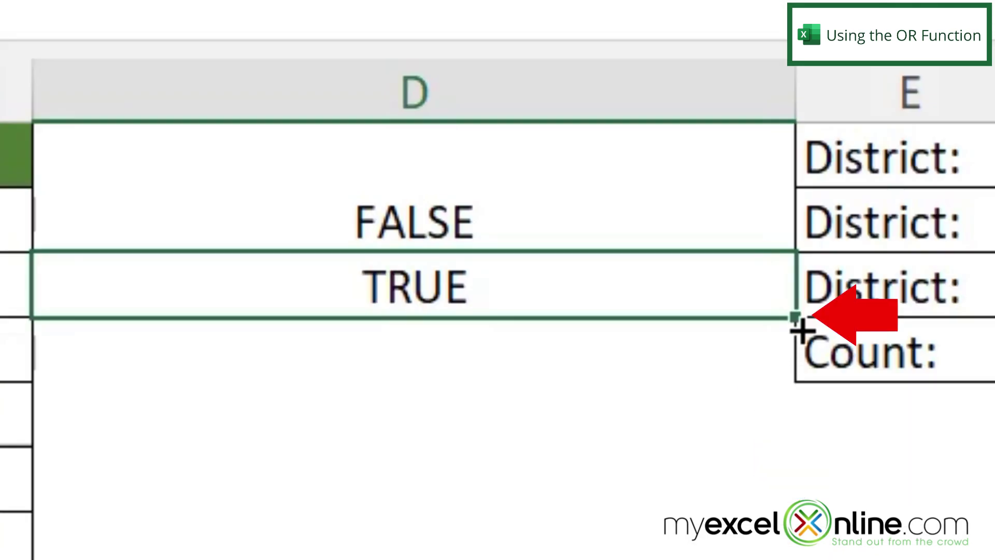
Fill D3's OR formula down to row 25 with the fill handle.
double_click(795, 318)
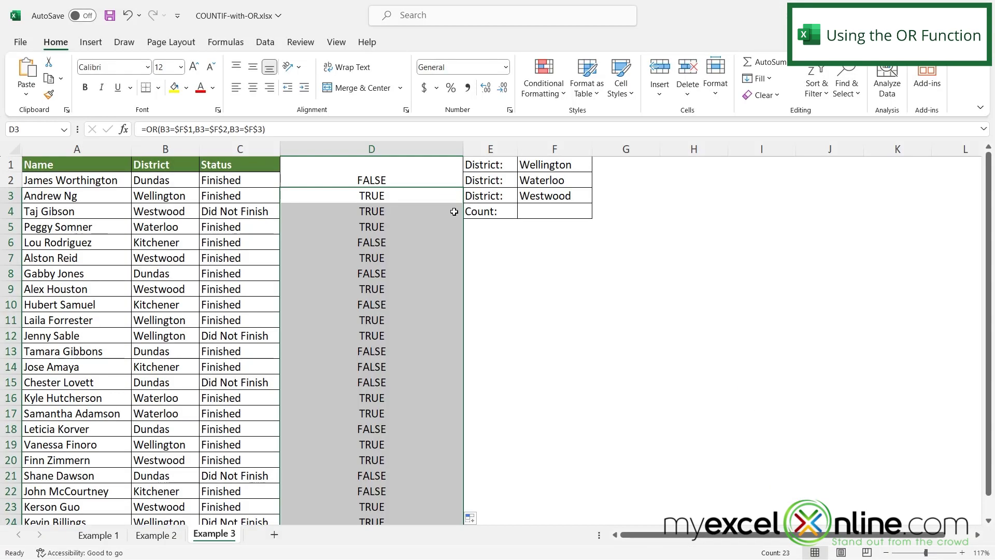
scroll(454, 211, "down", 4)
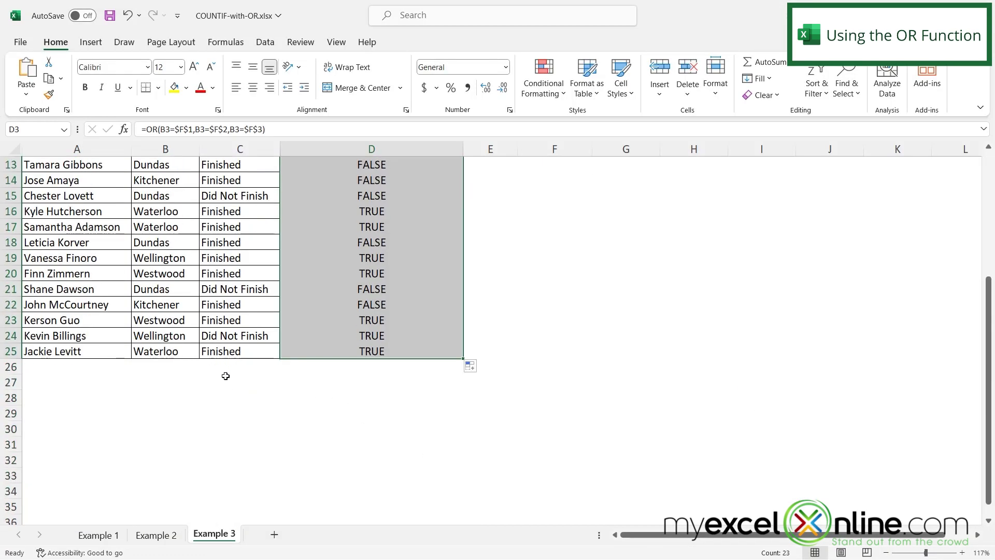
scroll(397, 412, "up", 4)
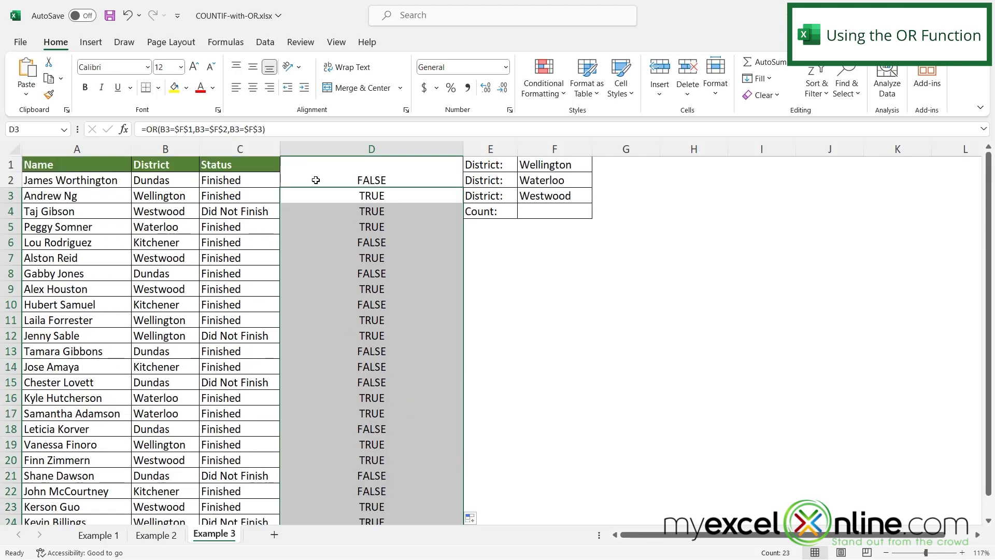
left_click_drag(315, 180, 310, 498)
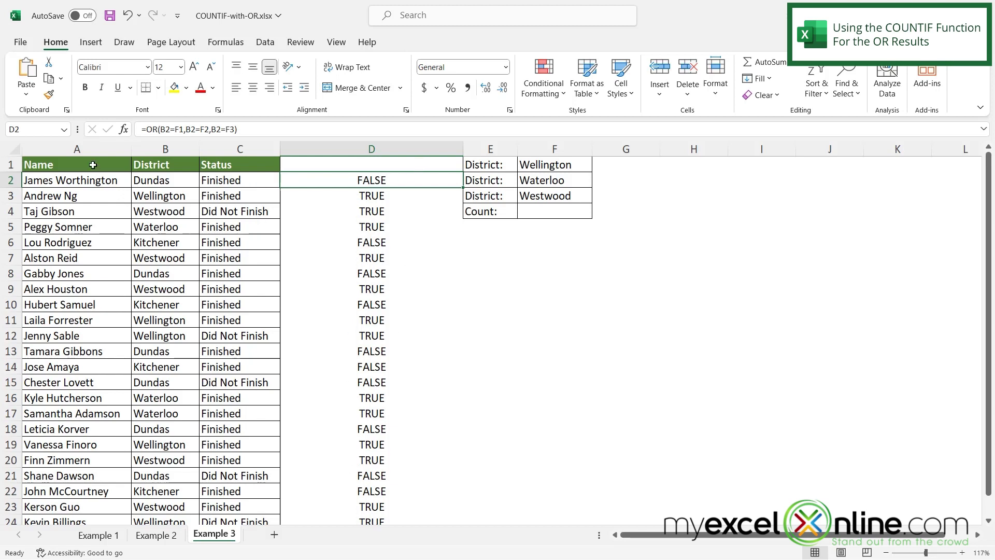
Enter =COUNTIF(D:D,"true") in F4, counting 14 TRUE results.
left_click(549, 212)
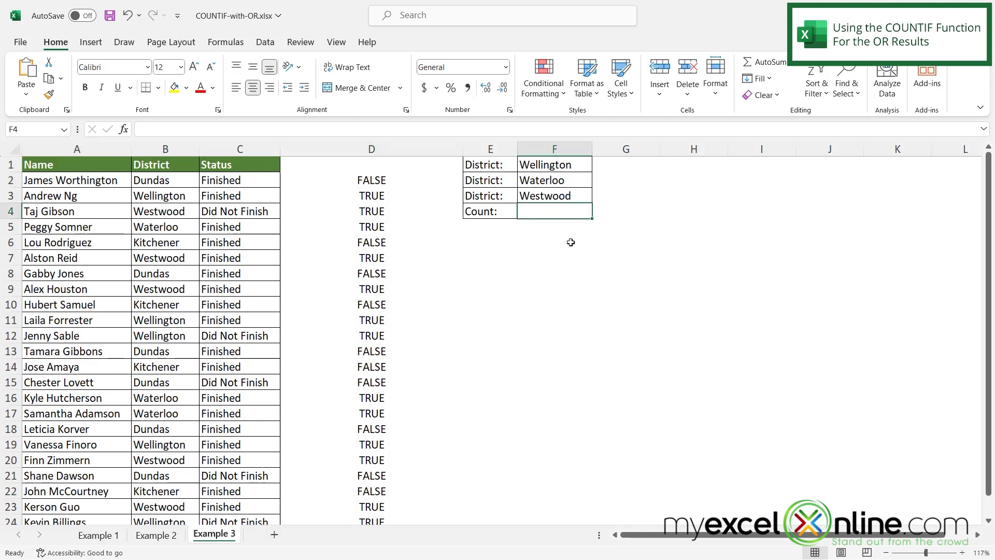
type("=counti")
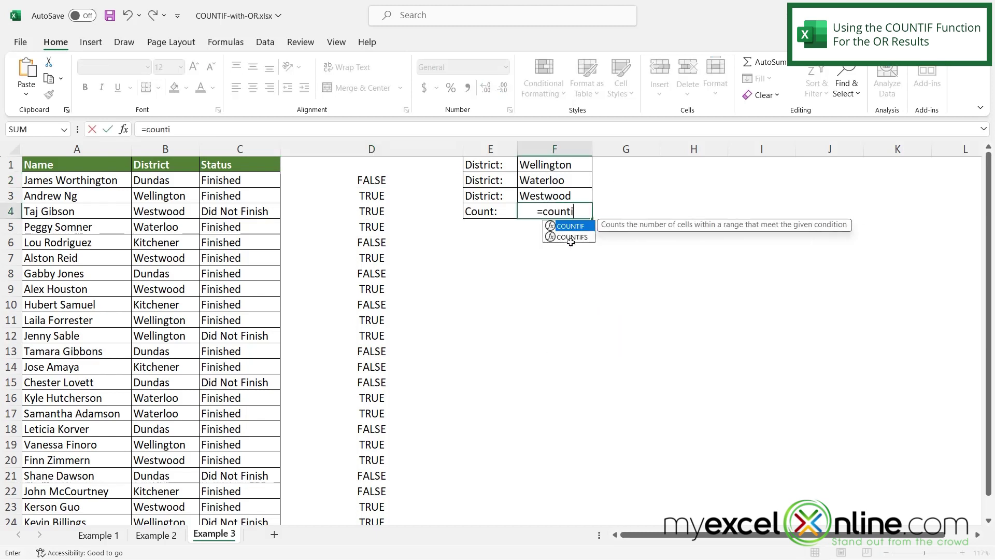
type("f(")
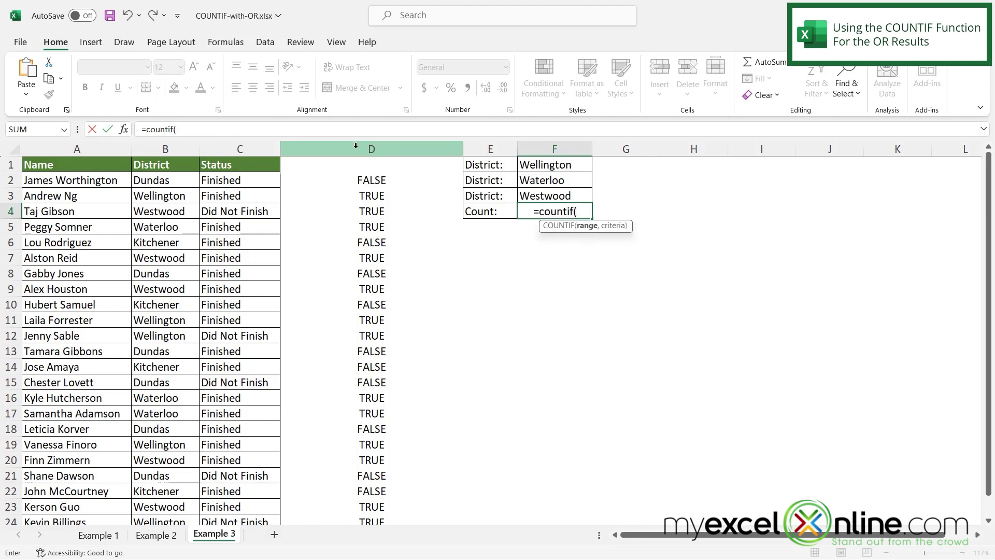
left_click(356, 147)
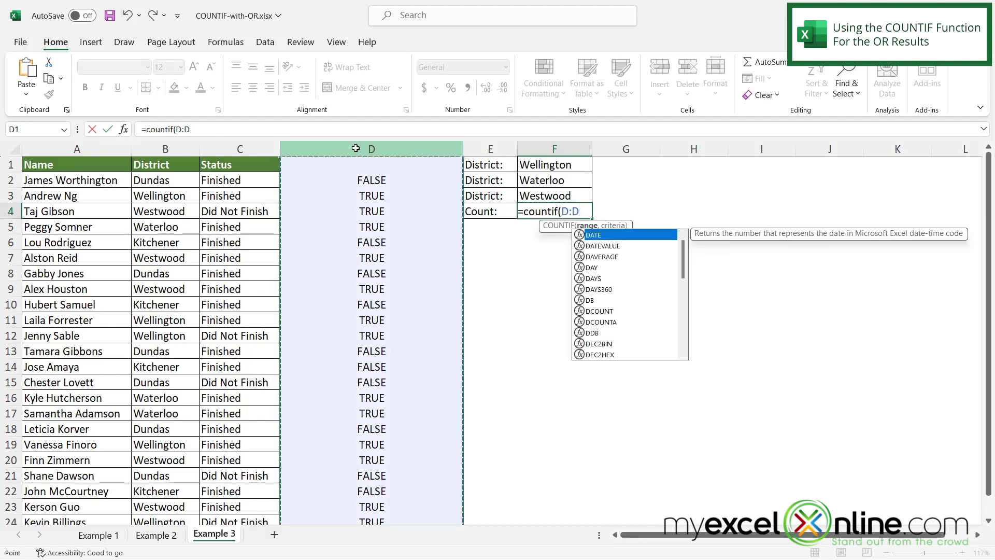
type(",")
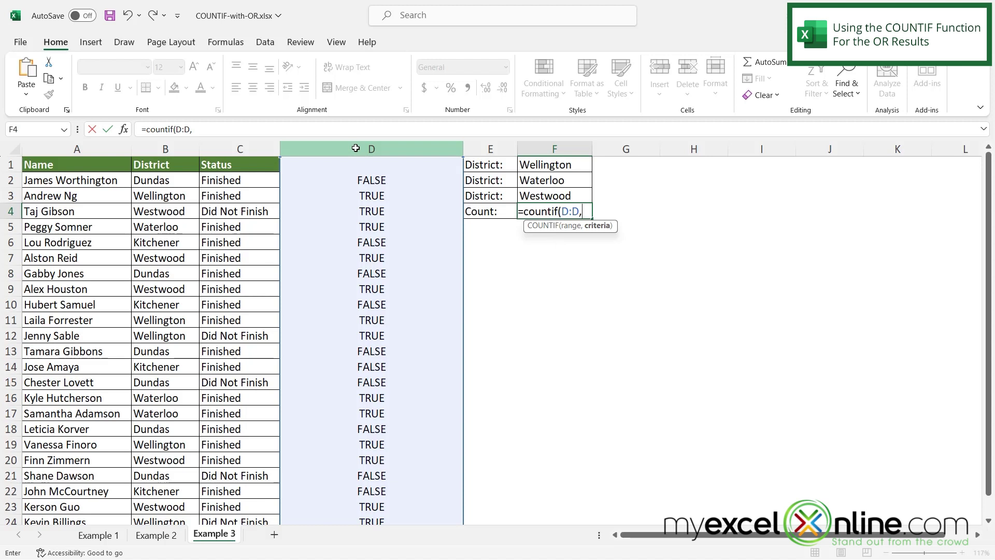
type("\"true")
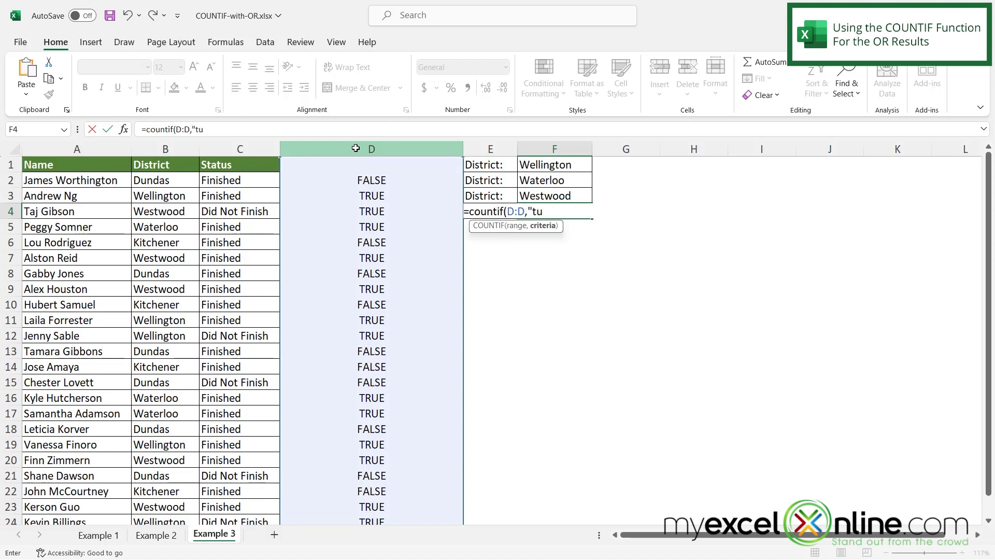
type("\")")
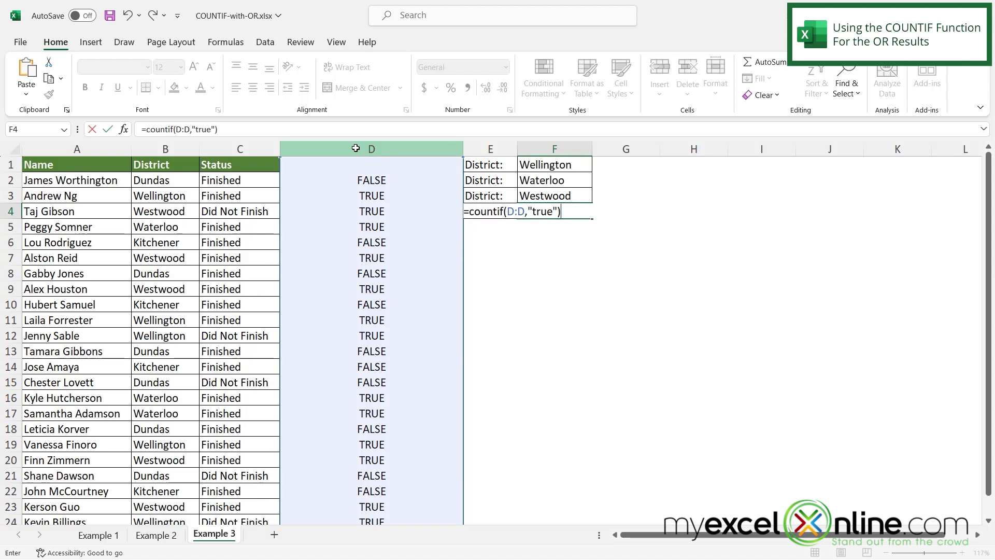
key("Return")
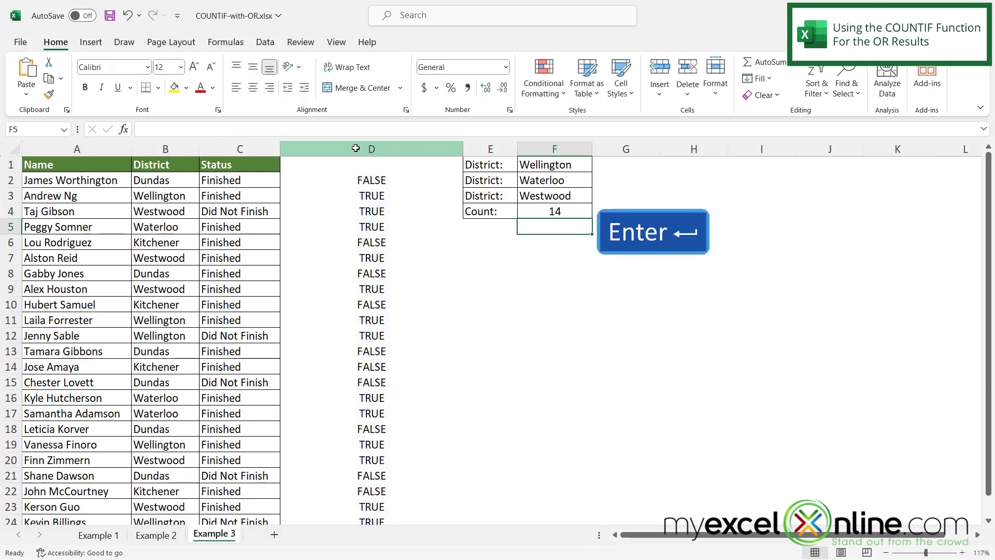
left_click(547, 212)
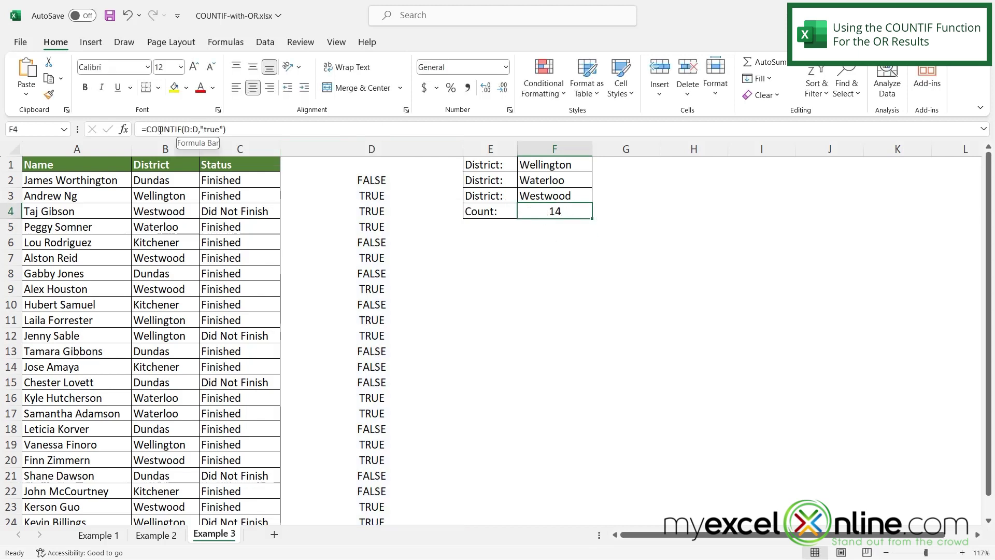
left_click(372, 181)
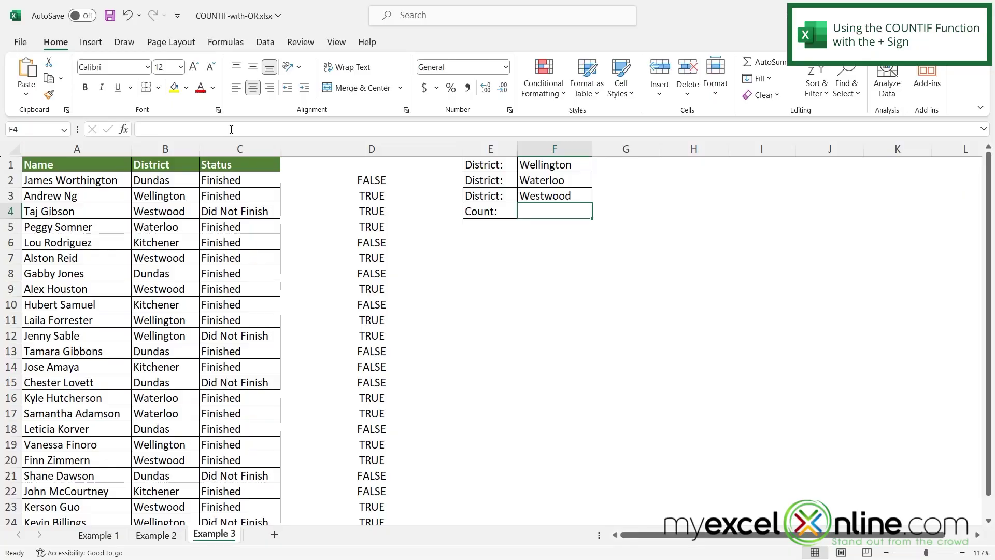
type("=c")
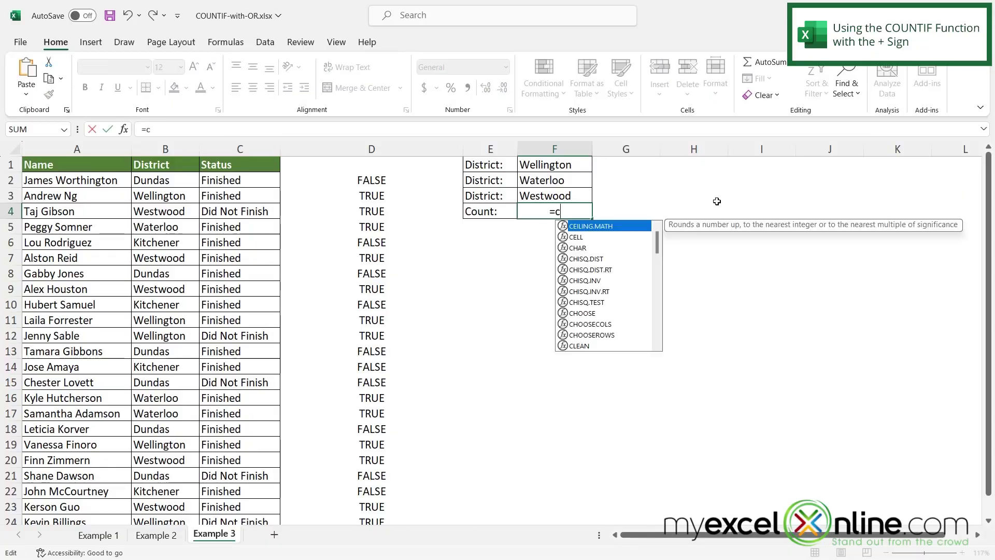
type("ountif(")
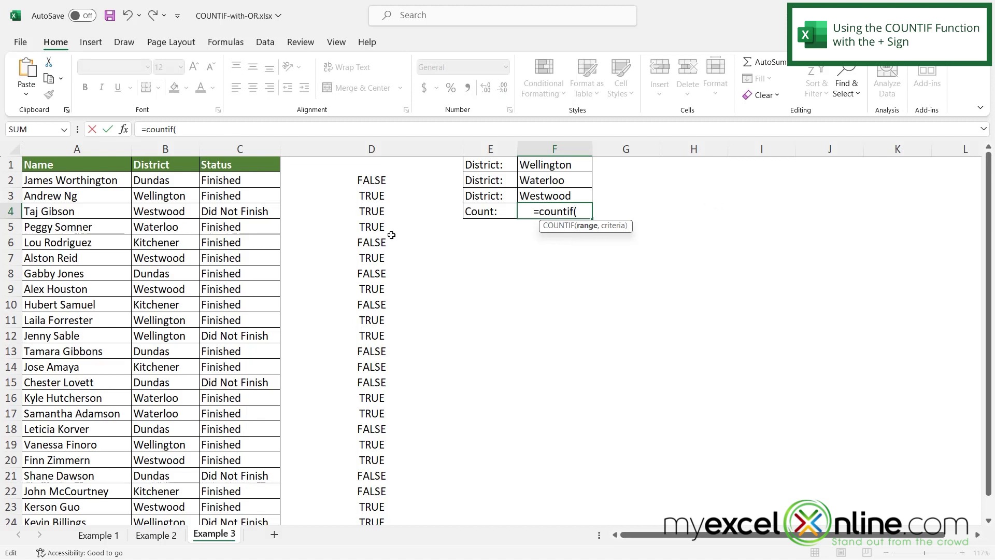
Enter =COUNTIF(B:B,F1) in F4 to count Wellington entries, returning 5.
left_click(166, 149)
type(",")
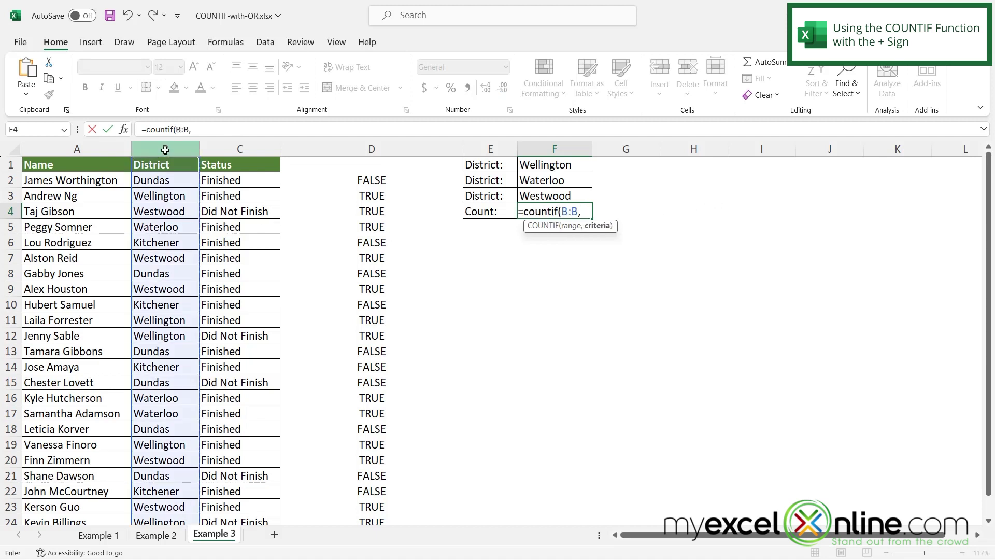
left_click(546, 165)
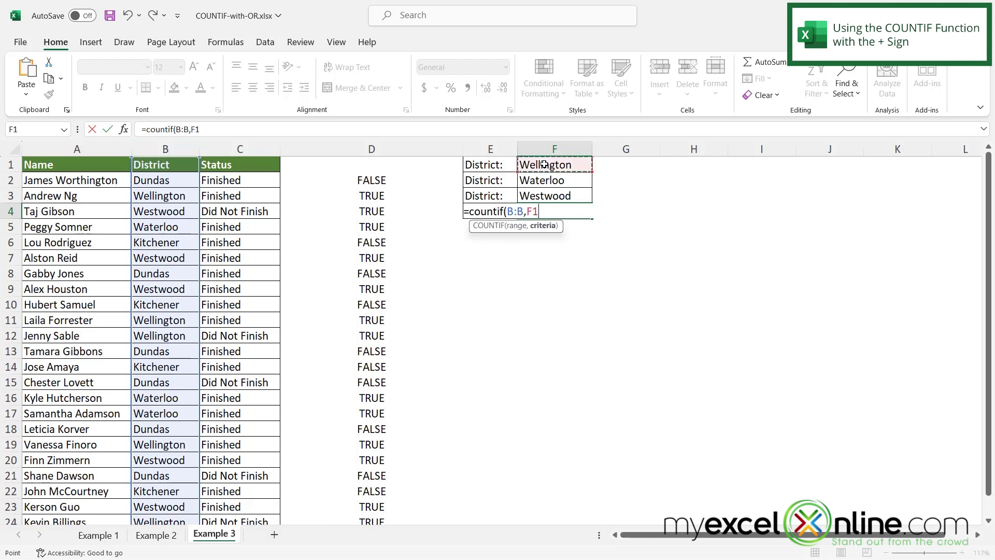
type(")")
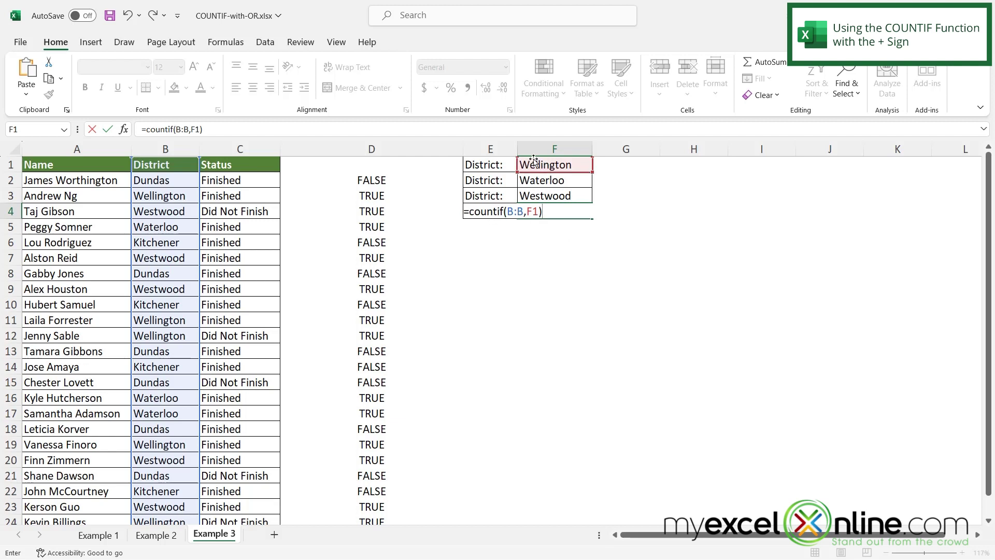
key("Return")
left_click(534, 211)
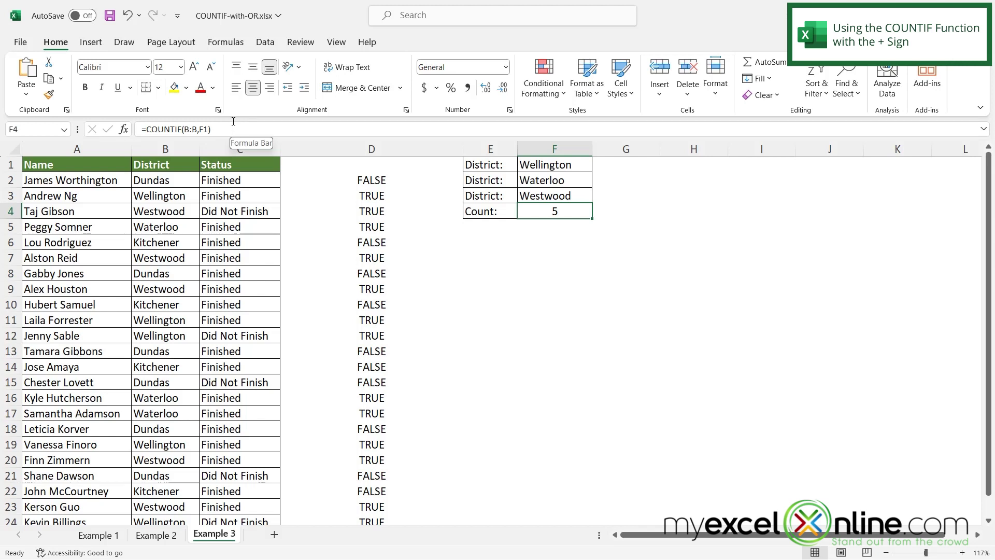
Append +COUNTIF(B:B,F2) for Waterloo to F4's formula, totalling 9.
left_click(233, 128)
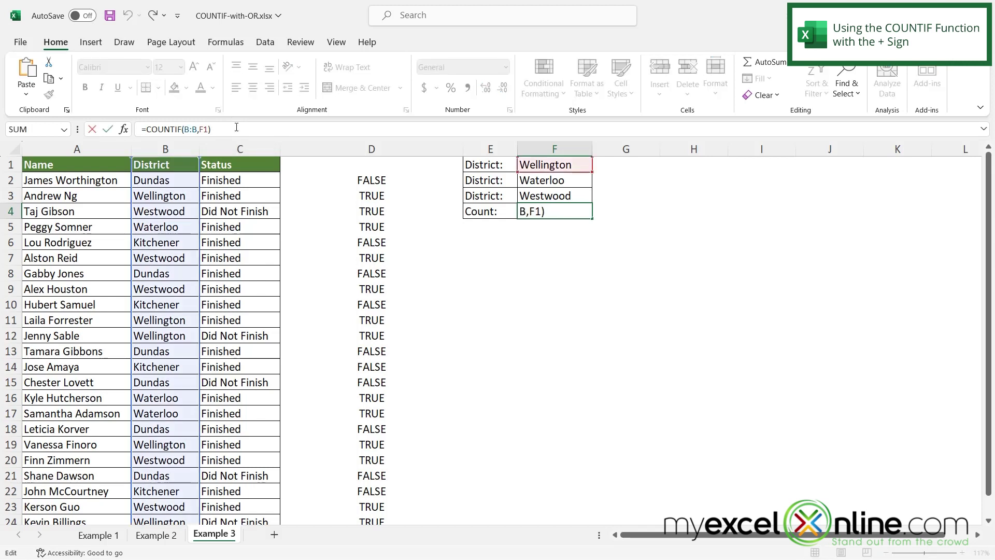
type("+countif(")
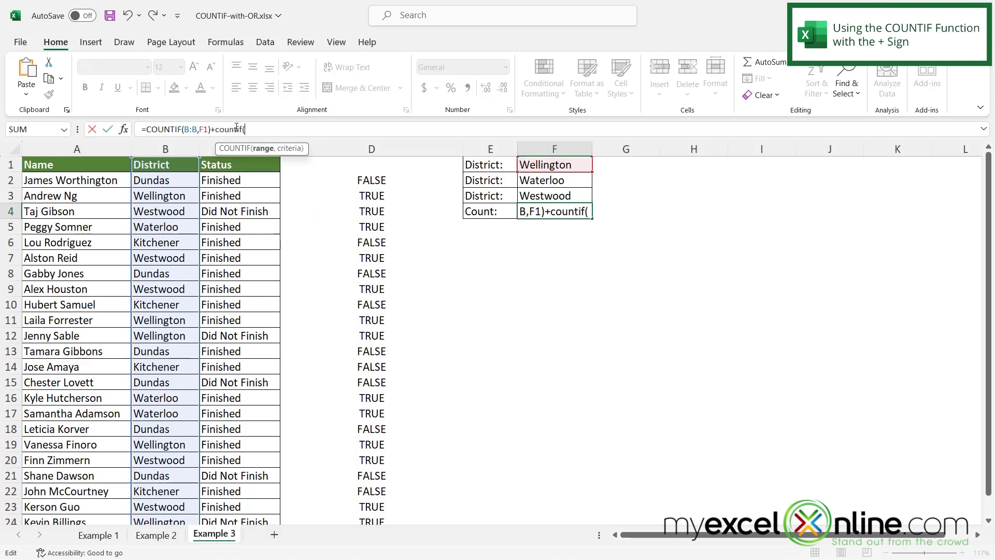
left_click(167, 147)
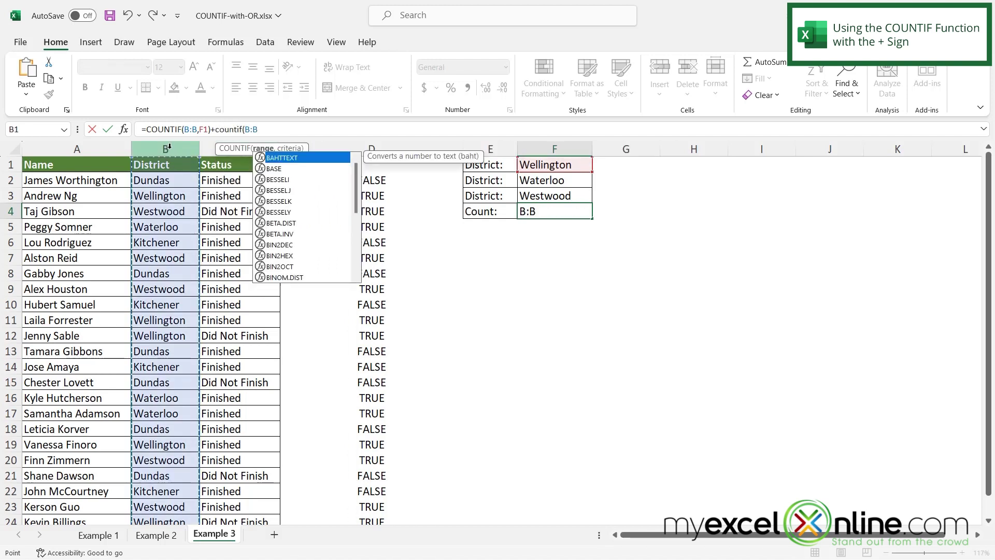
type(",")
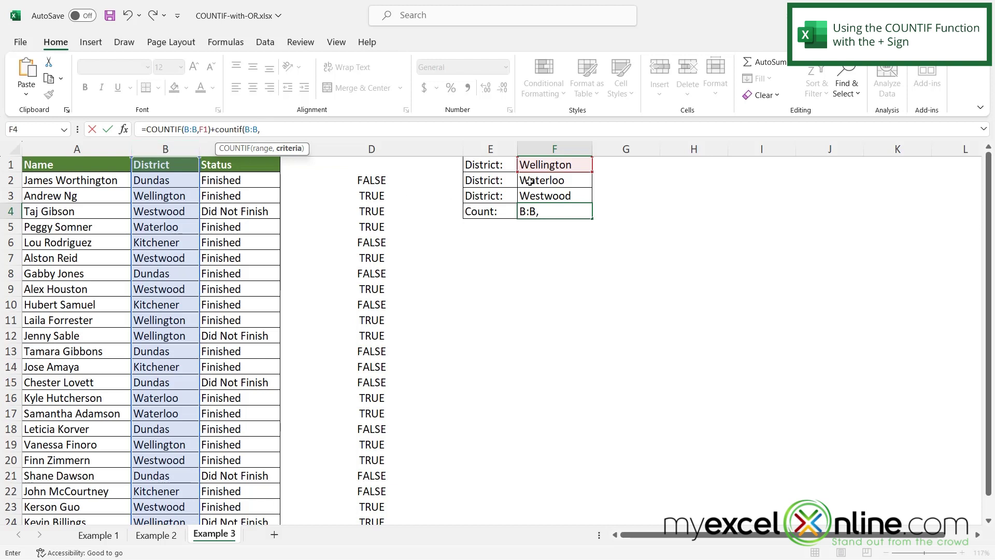
left_click(530, 181)
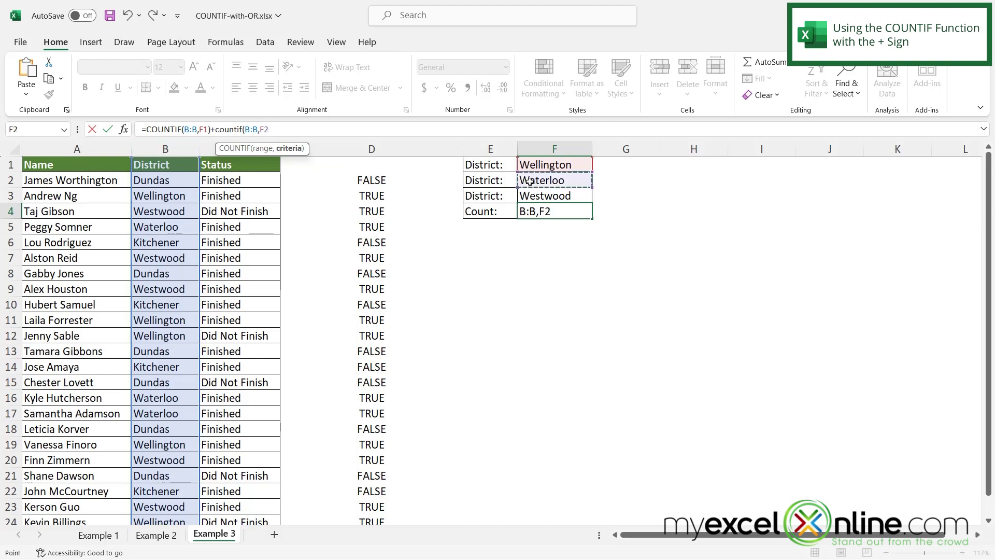
type(")")
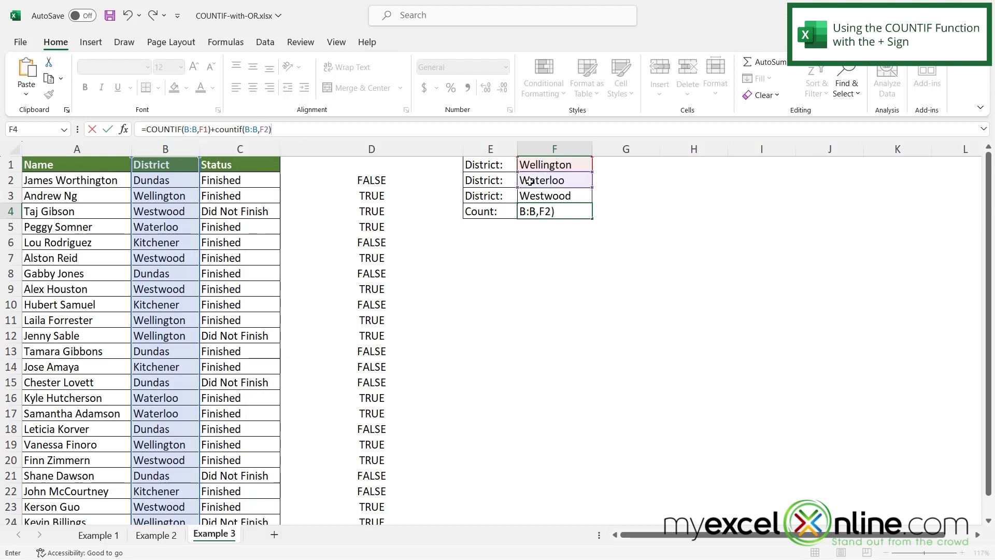
key("Return")
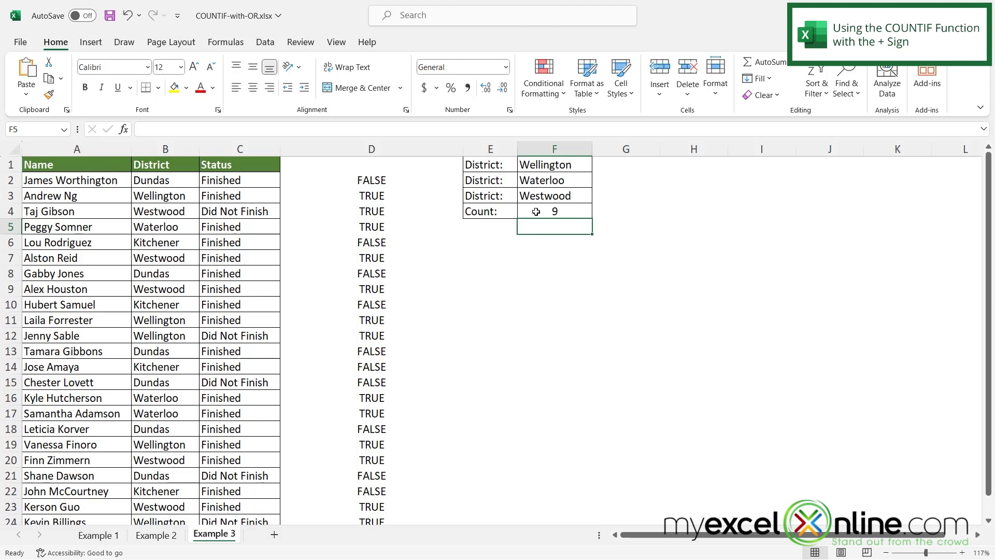
Append +COUNTIF(B:B,F3) for Westwood to F4's formula, bringing the total to 14.
left_click(536, 212)
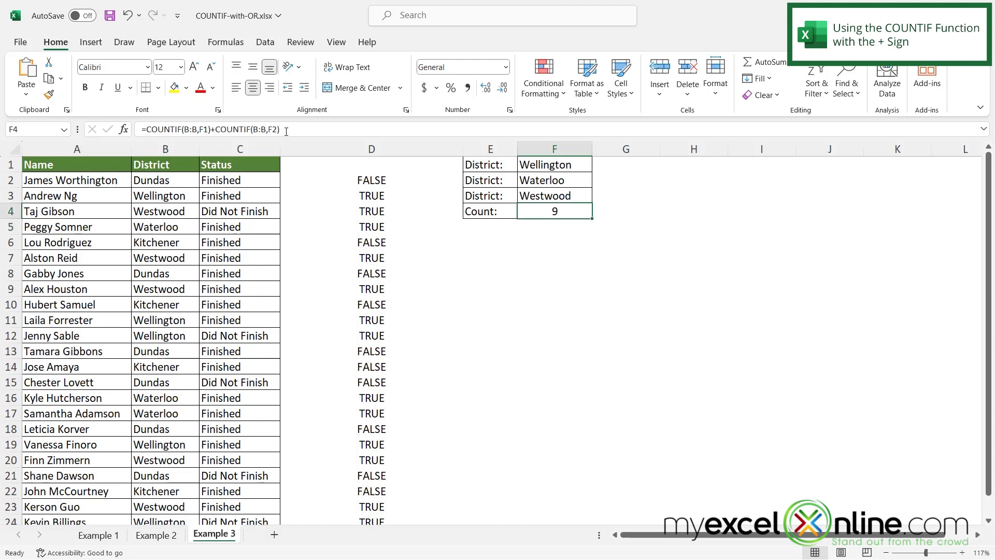
left_click(278, 129)
type("+countif")
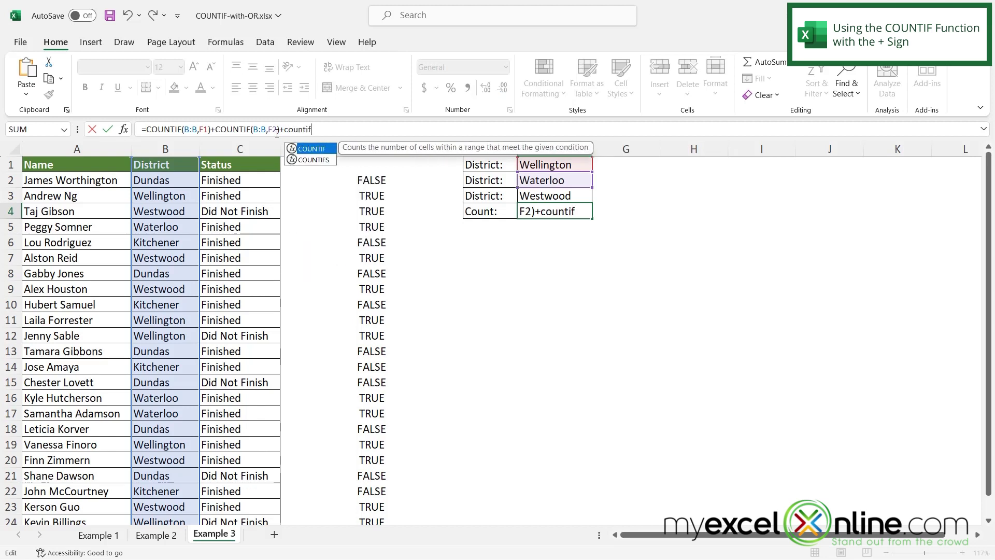
type("(")
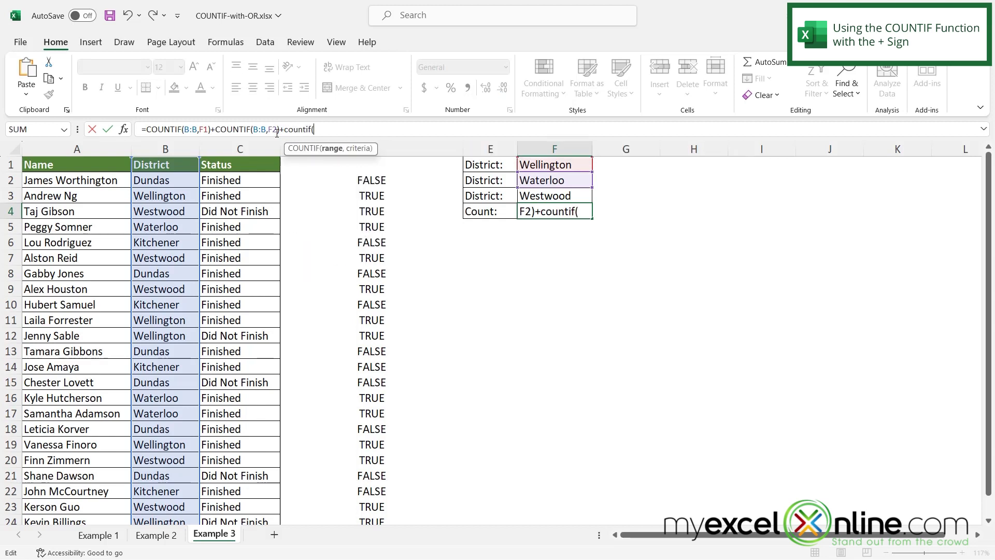
left_click(166, 149)
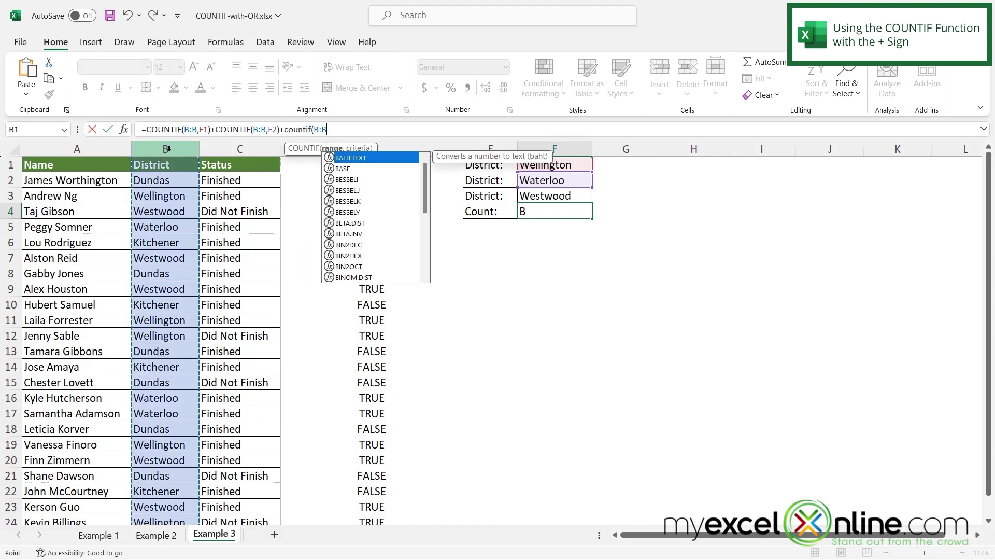
type(",")
left_click(536, 196)
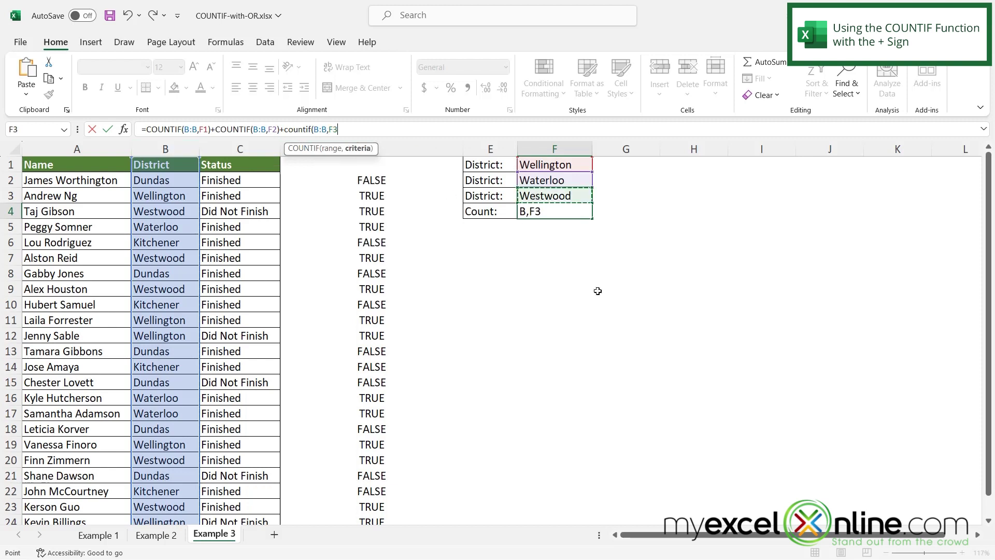
type(")")
key("Return")
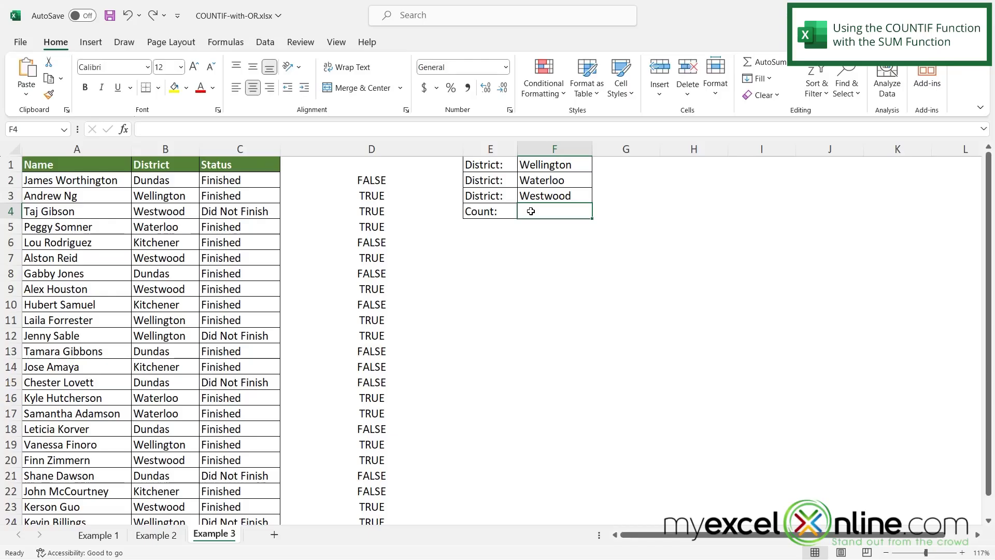
type("=")
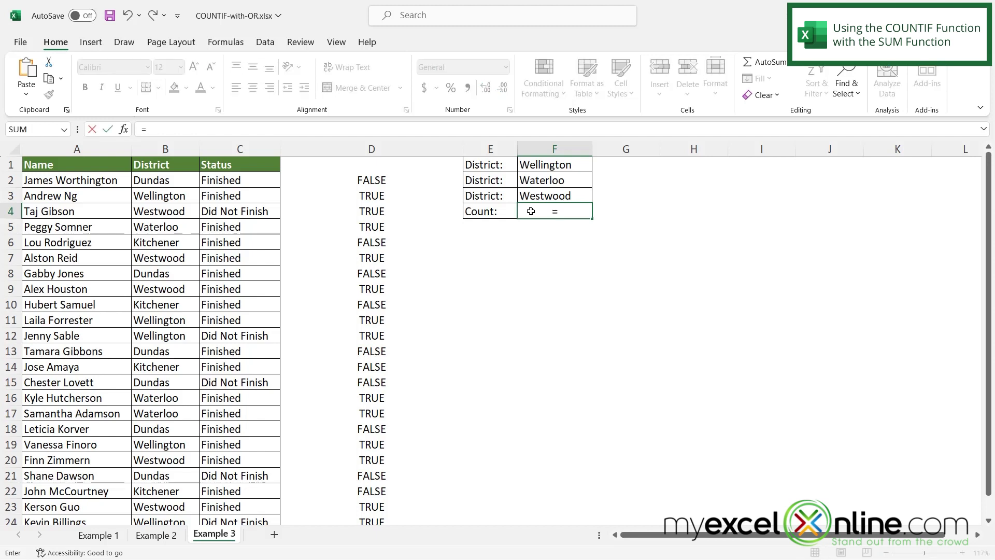
type("countif(")
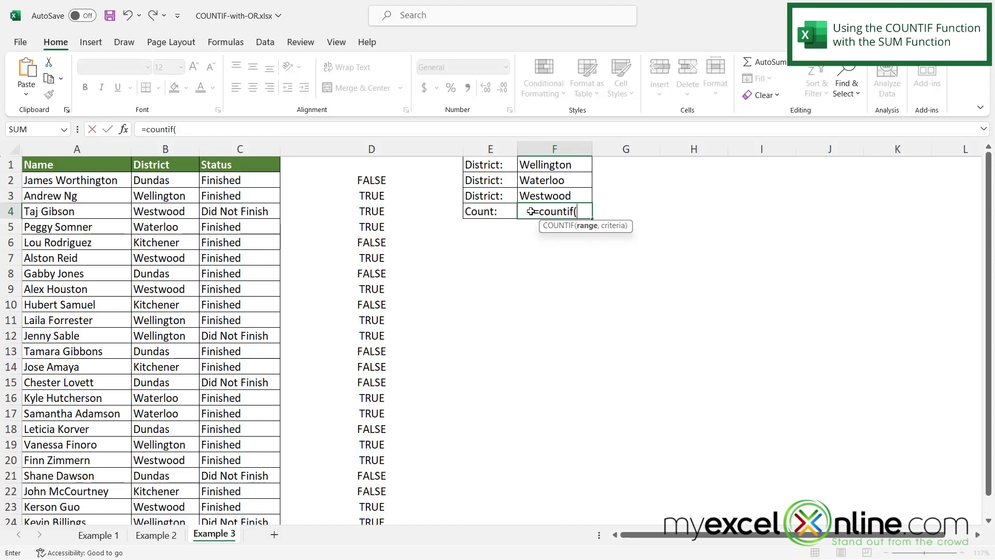
Type =COUNTIF(B:B,F1:F3) in F4, using the whole criteria range F1:F3.
left_click(166, 149)
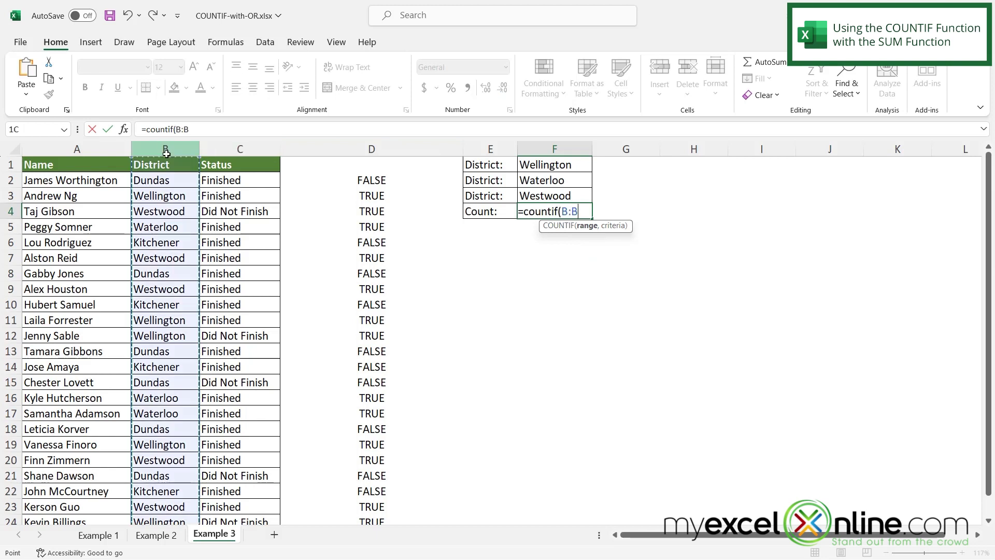
type(",")
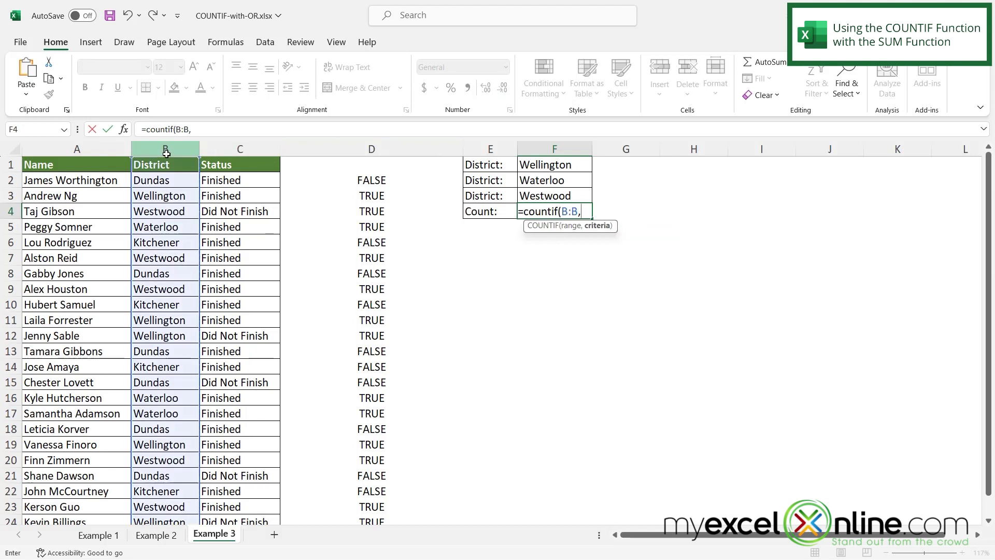
left_click_drag(529, 165, 529, 196)
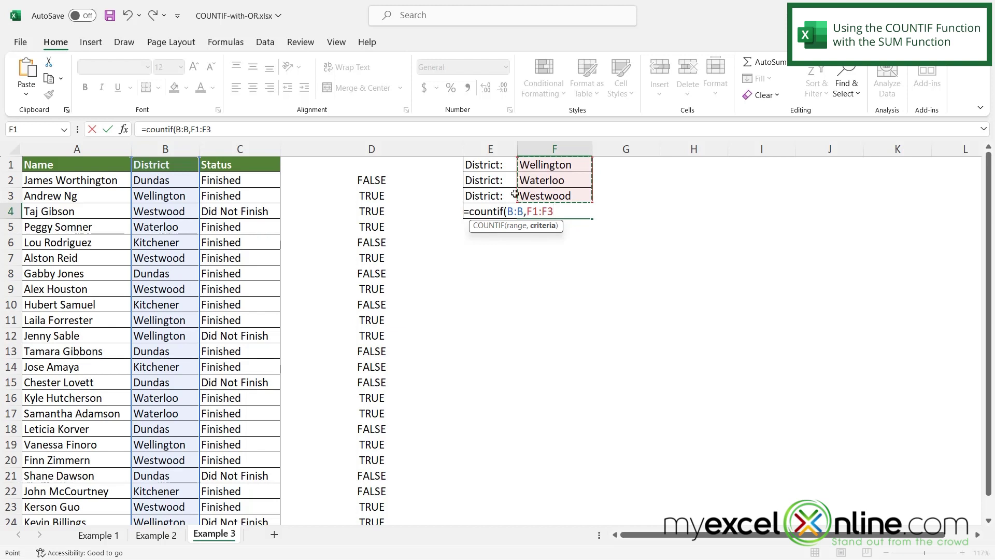
type(")")
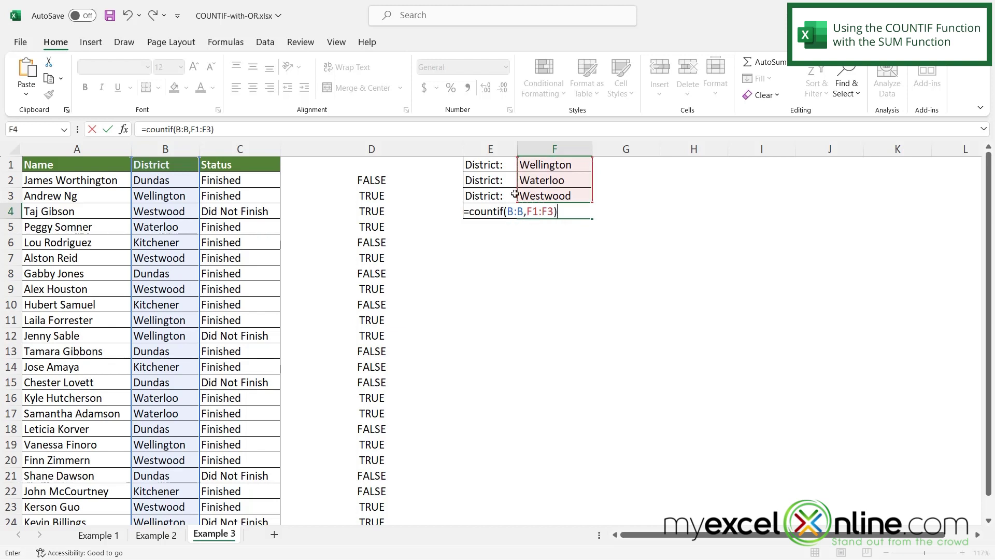
key("Return")
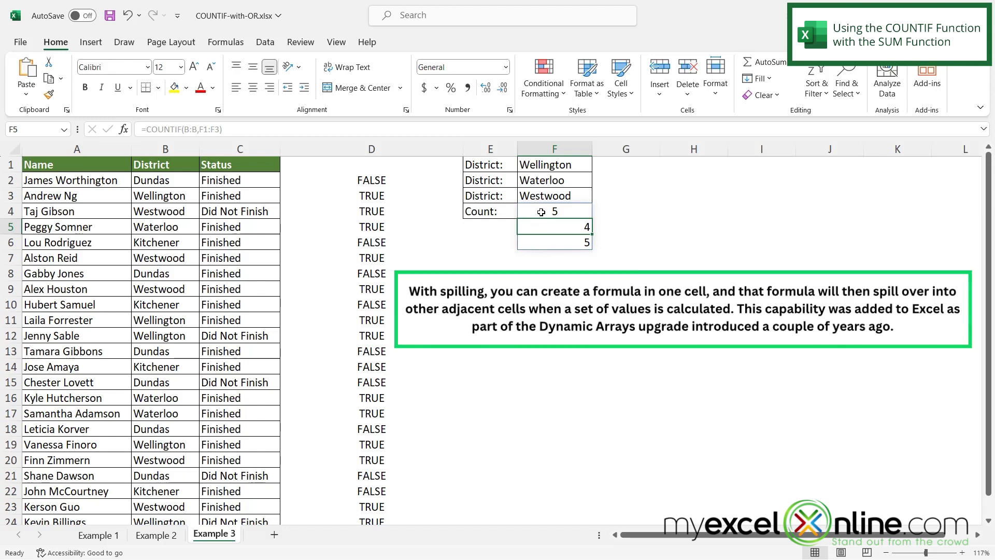
left_click(542, 213)
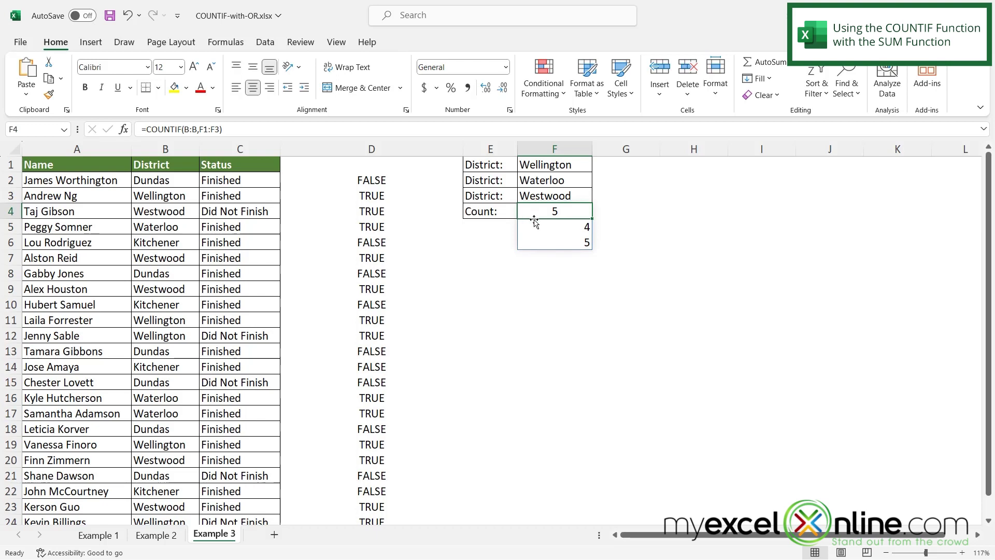
Wrap F4's formula as SUM(COUNTIF(B:B,F1:F3)) so it returns a single total of 14.
left_click(144, 129)
type("sum")
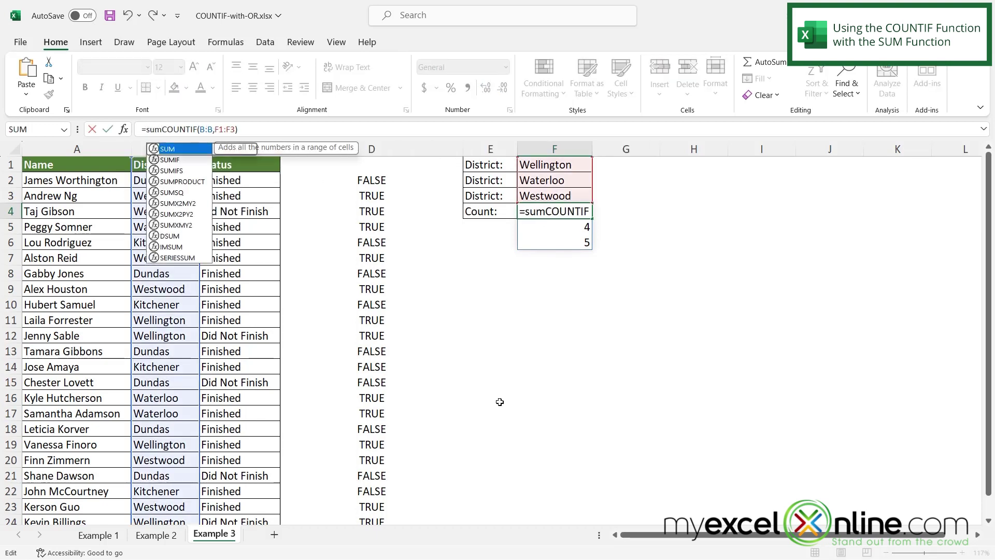
type("(")
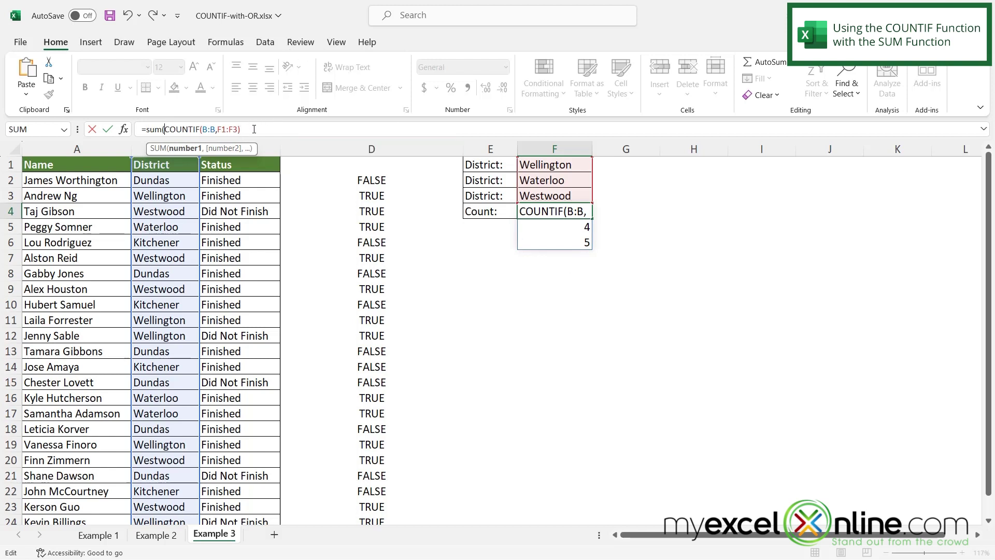
left_click(250, 129)
type(")")
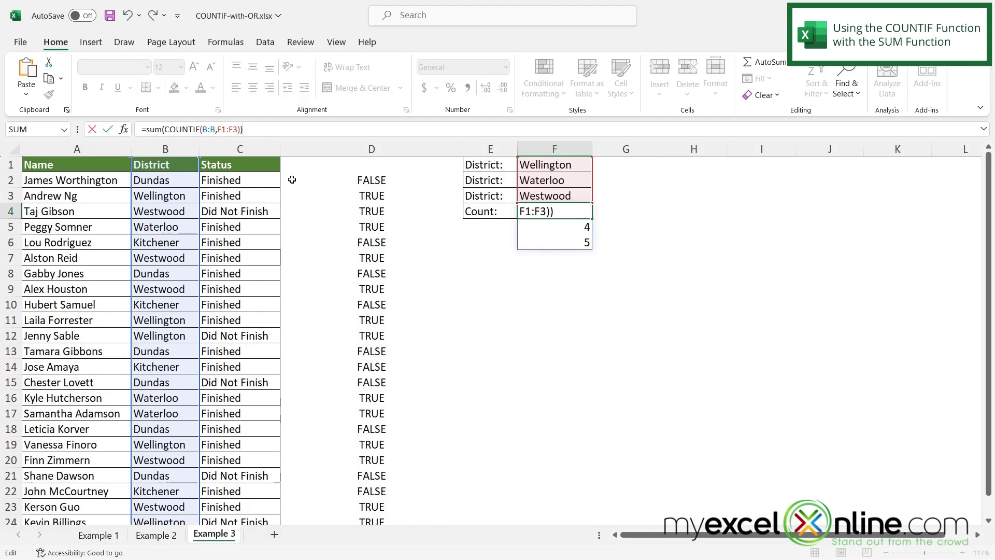
key("Return")
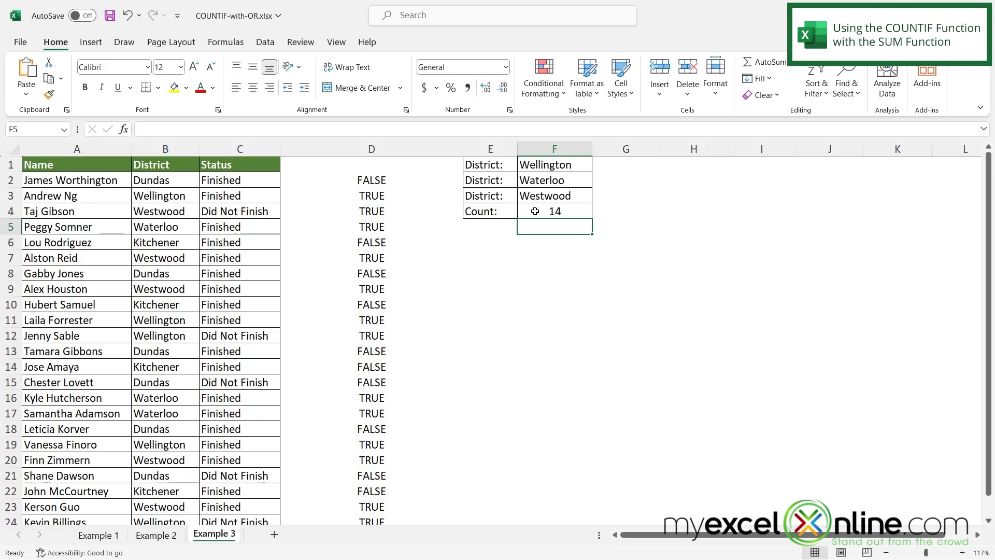
left_click(536, 211)
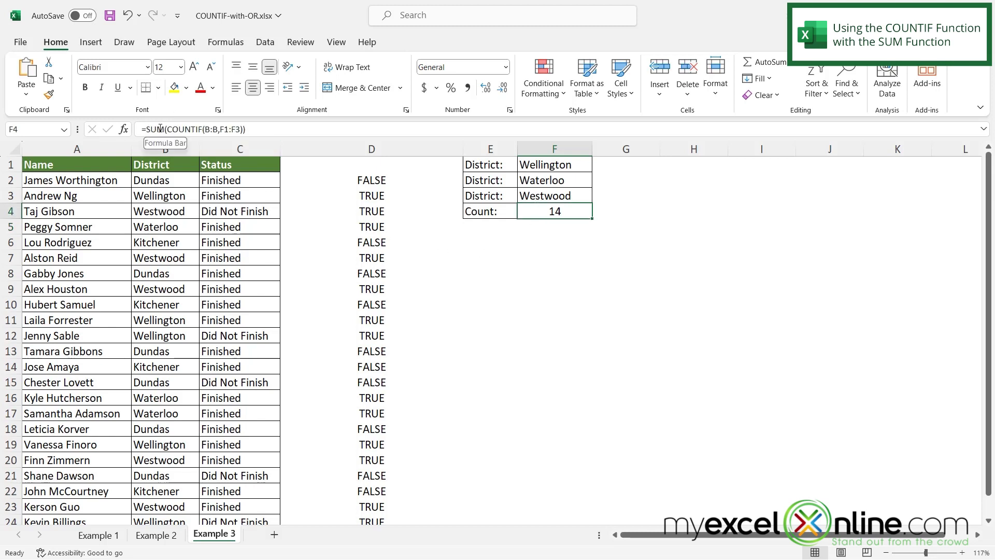